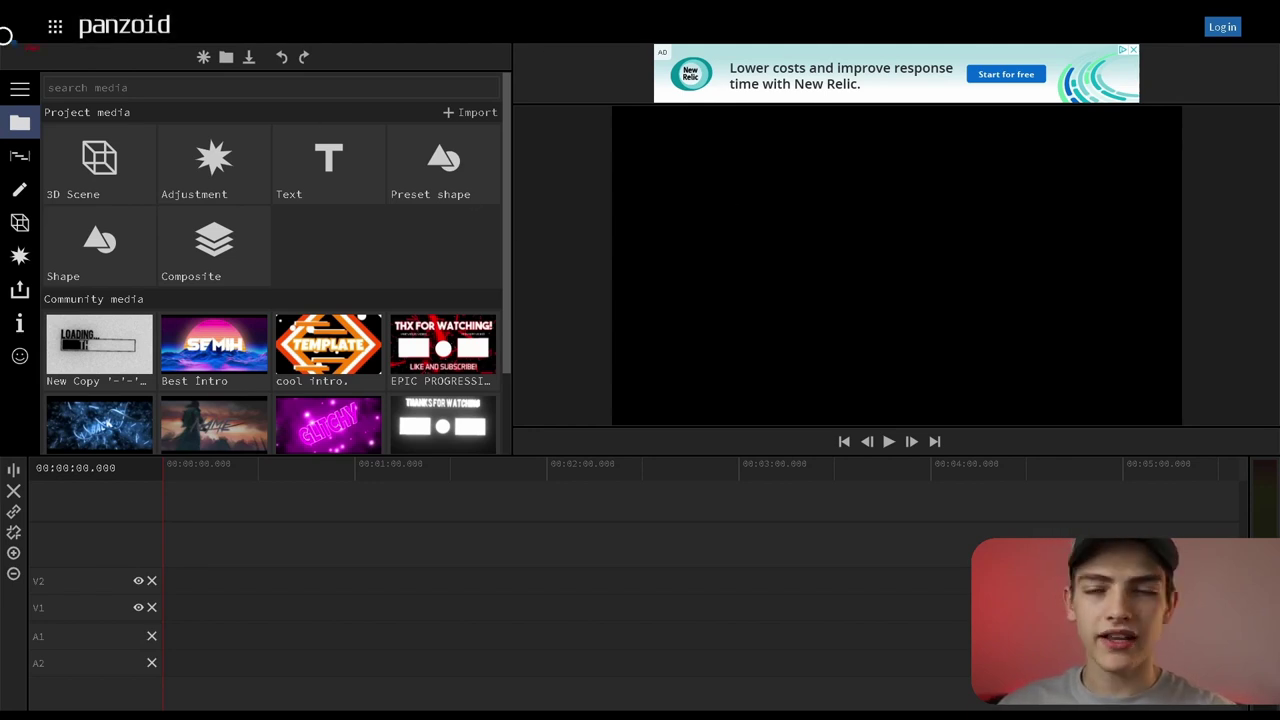
pyautogui.moveTo(40, 45)
pyautogui.mouseDown()
pyautogui.moveTo(750, 60)
pyautogui.moveTo(1254, 40)
pyautogui.moveTo(1255, 15)
pyautogui.moveTo(24, 17)
pyautogui.mouseUp()
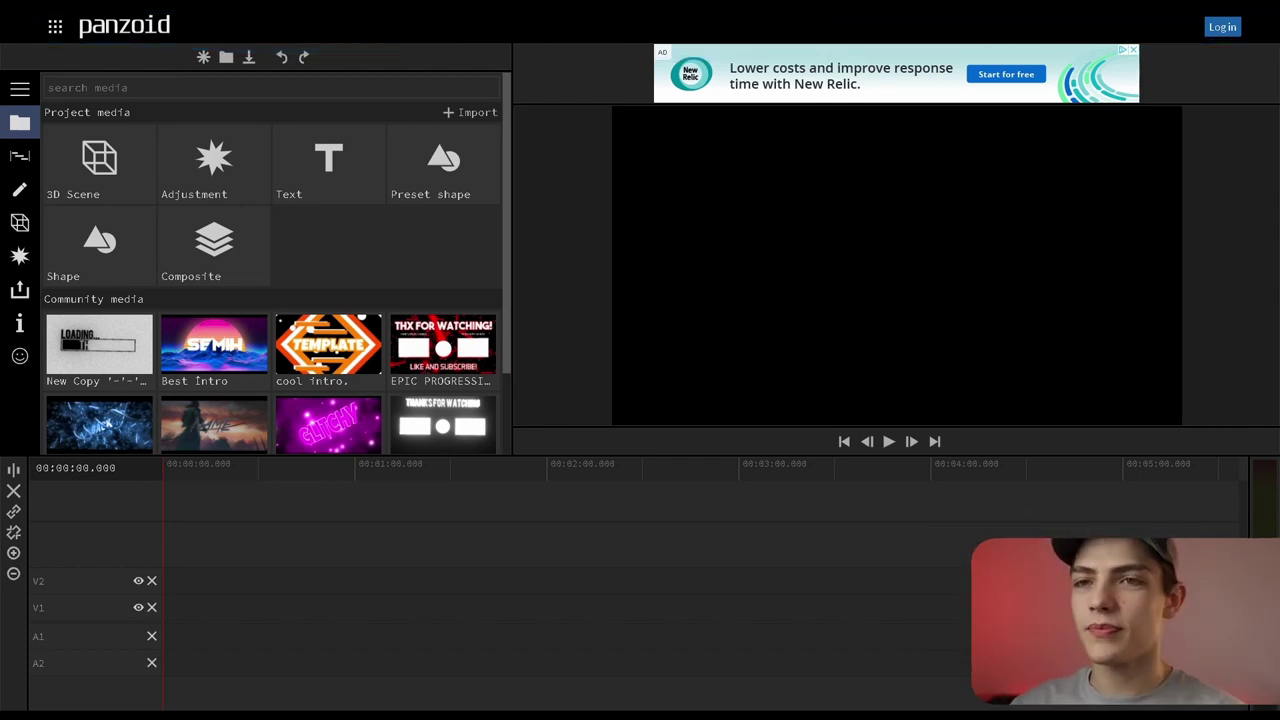
pyautogui.click(55, 27)
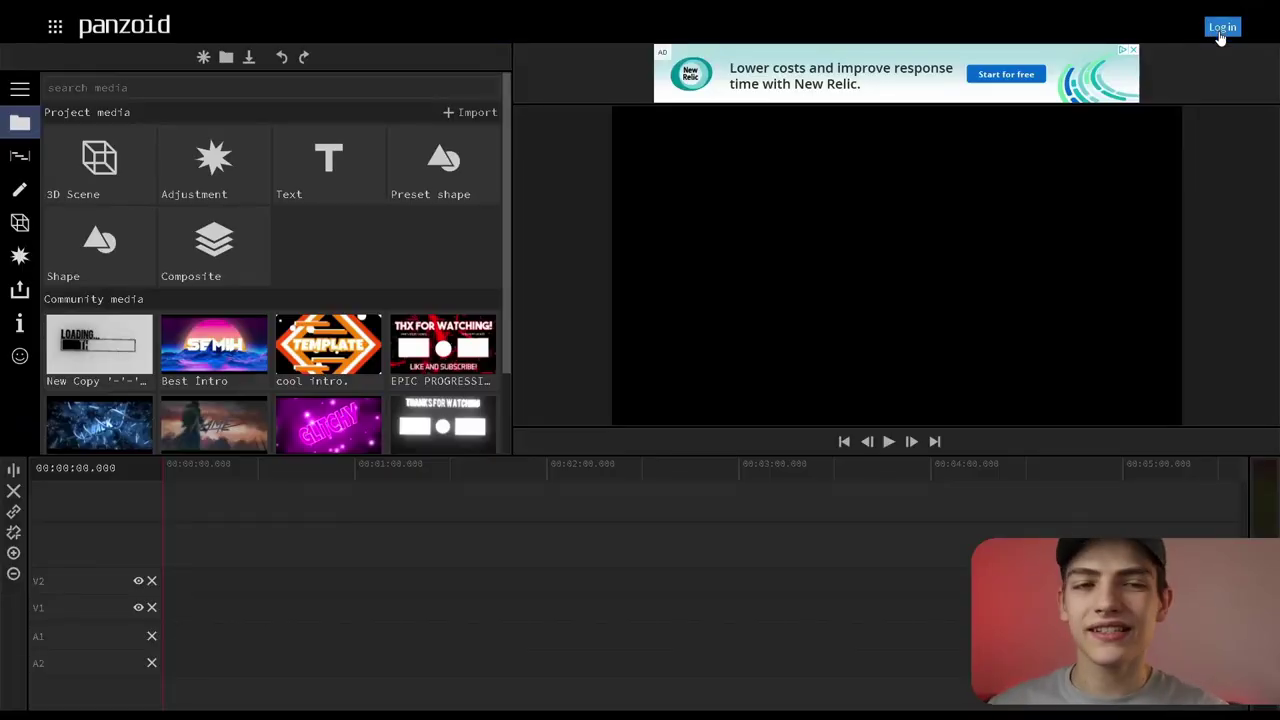
pyautogui.click(1220, 30)
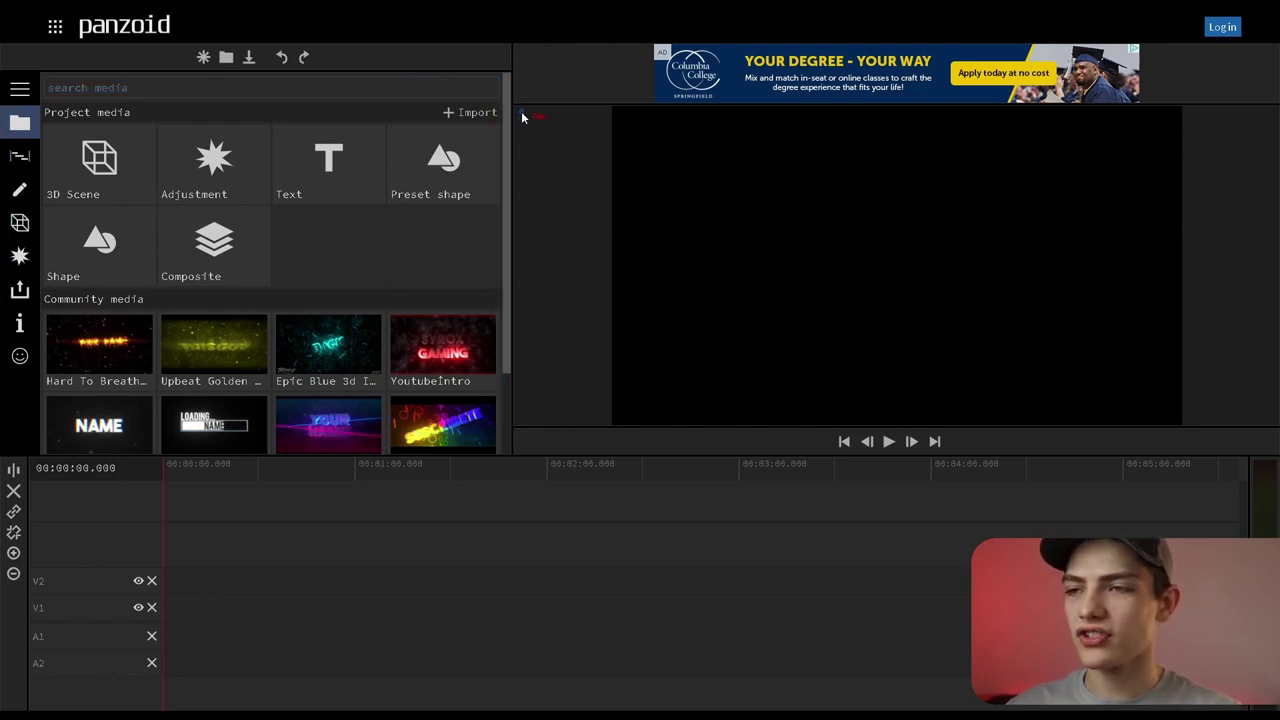
pyautogui.moveTo(520, 138)
pyautogui.mouseDown()
pyautogui.moveTo(509, 395)
pyautogui.moveTo(525, 466)
pyautogui.moveTo(824, 448)
pyautogui.moveTo(1198, 455)
pyautogui.moveTo(1252, 446)
pyautogui.moveTo(1271, 403)
pyautogui.moveTo(1250, 105)
pyautogui.moveTo(945, 119)
pyautogui.moveTo(502, 104)
pyautogui.mouseUp()
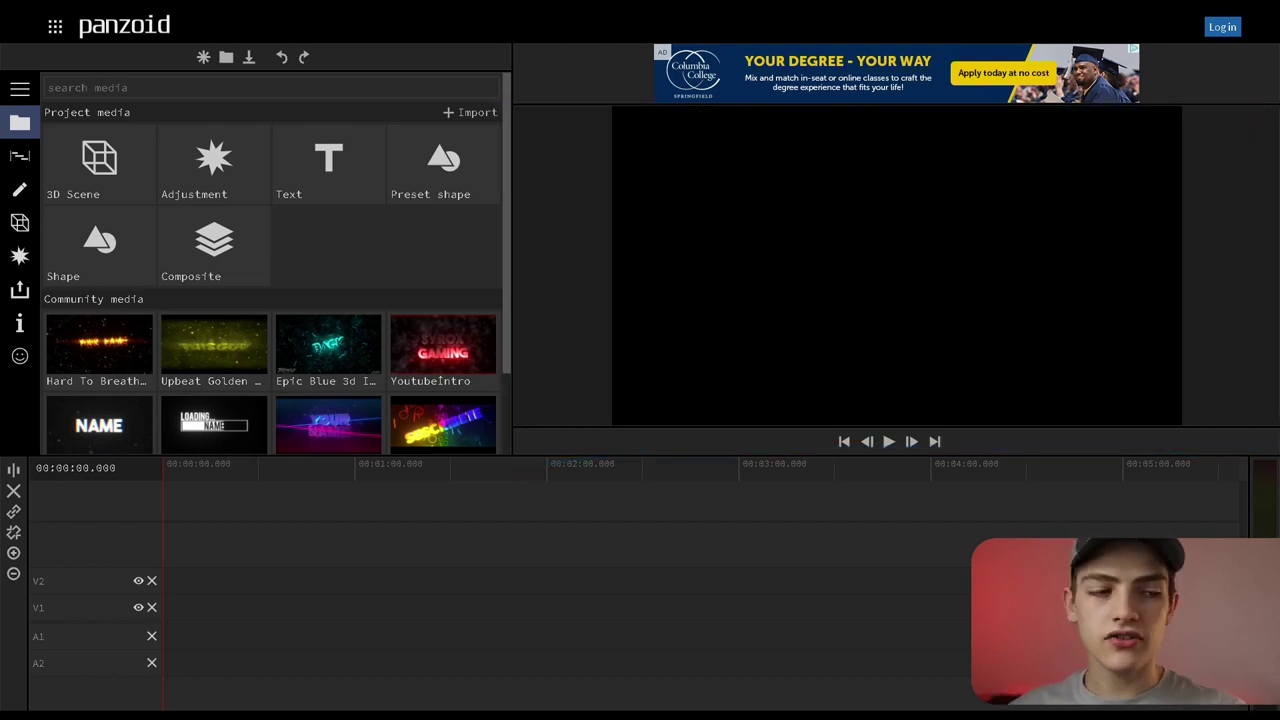
pyautogui.moveTo(78, 580)
pyautogui.mouseDown()
pyautogui.moveTo(44, 494)
pyautogui.moveTo(10, 468)
pyautogui.moveTo(961, 469)
pyautogui.mouseUp()
pyautogui.moveTo(1205, 472)
pyautogui.mouseDown()
pyautogui.moveTo(1238, 467)
pyautogui.moveTo(1262, 524)
pyautogui.mouseUp()
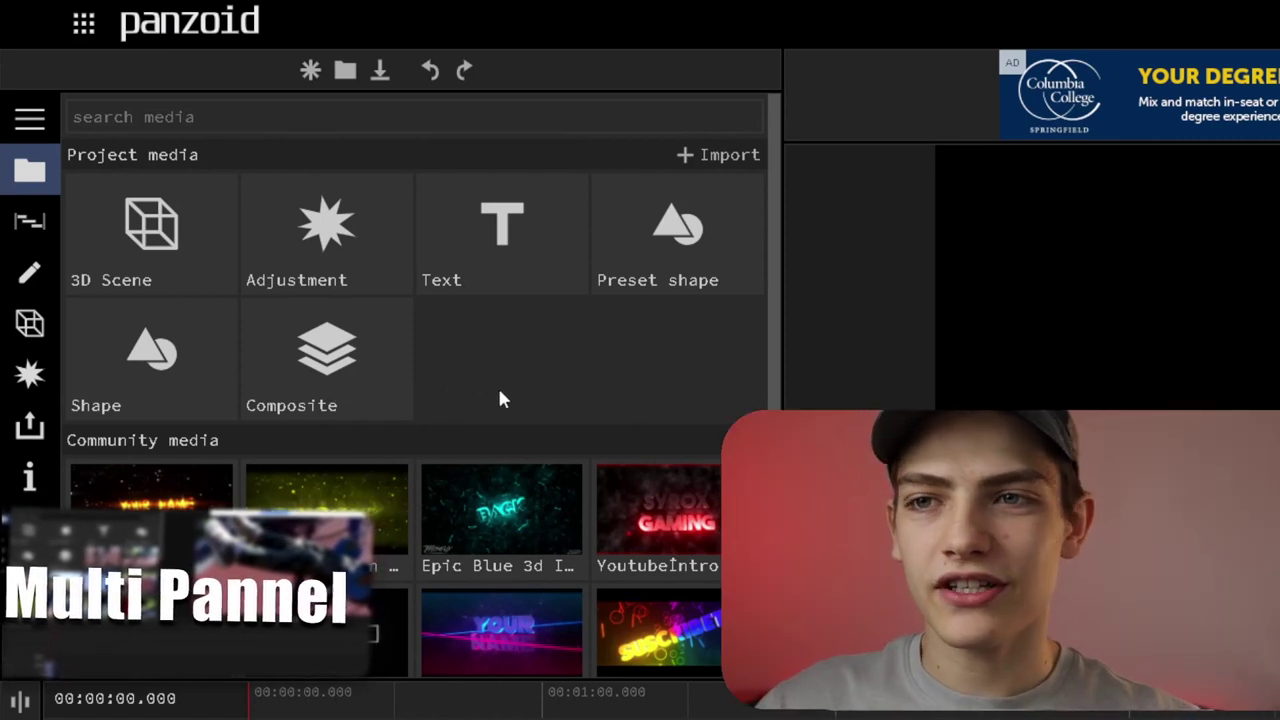
# Step: Browse the project media and the community media templates in the media library
pyautogui.click(30, 118)
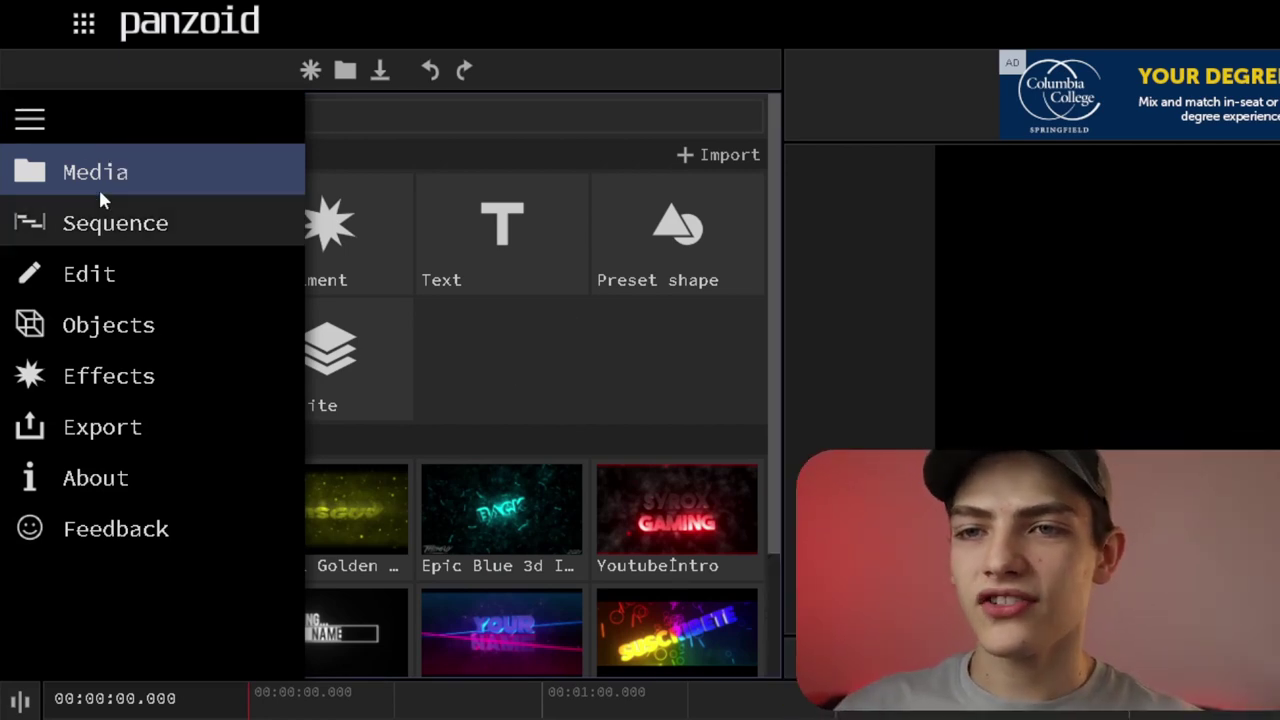
pyautogui.click(70, 169)
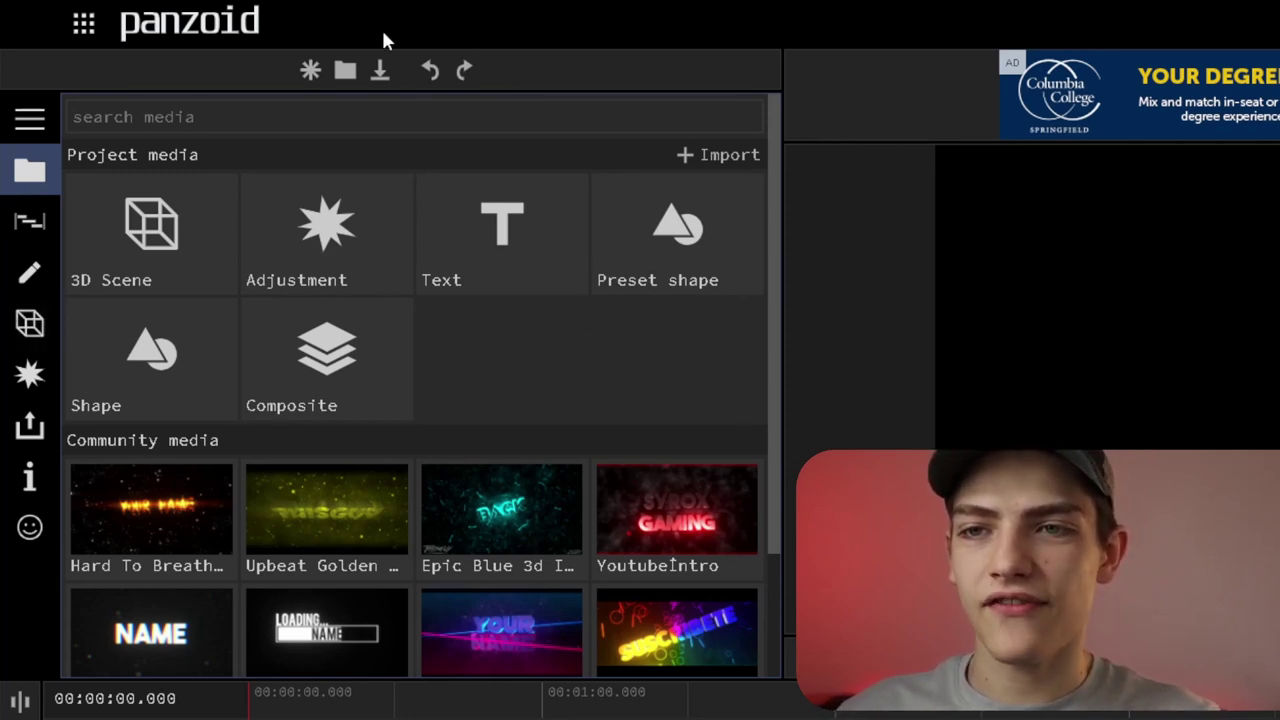
pyautogui.click(167, 117)
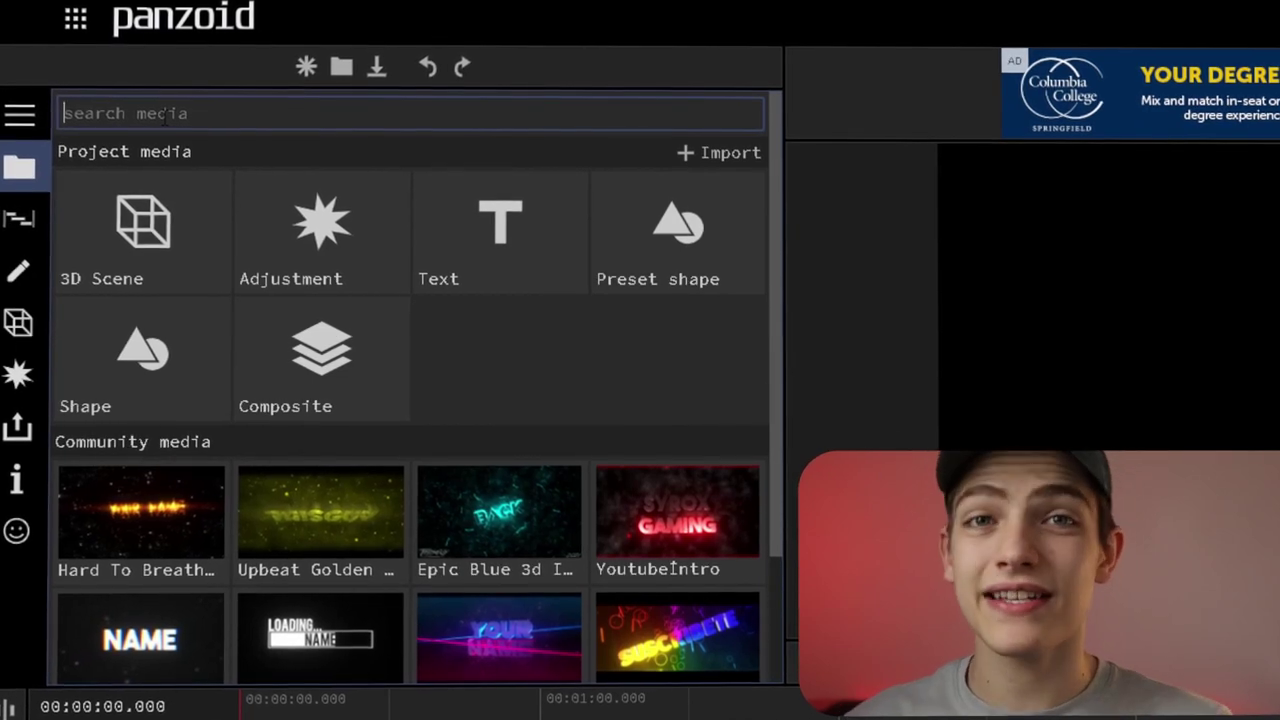
pyautogui.click(210, 70)
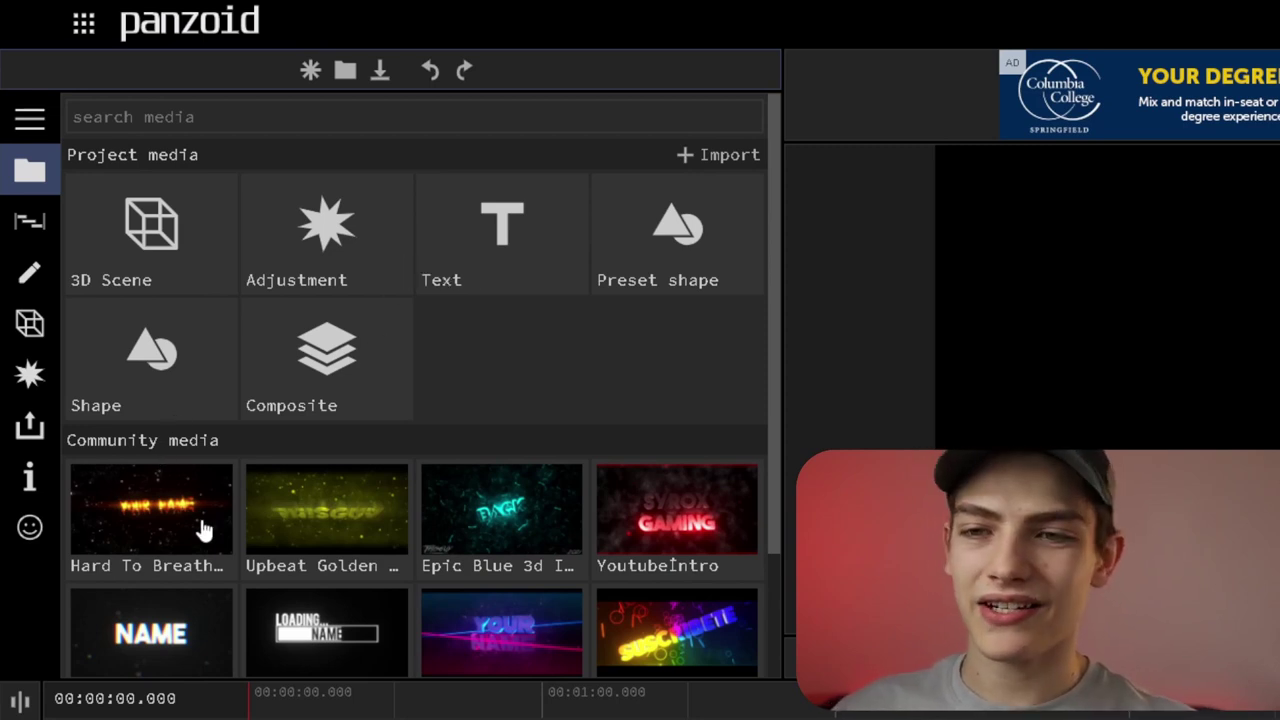
pyautogui.moveTo(773, 392); pyautogui.dragTo(768, 624)
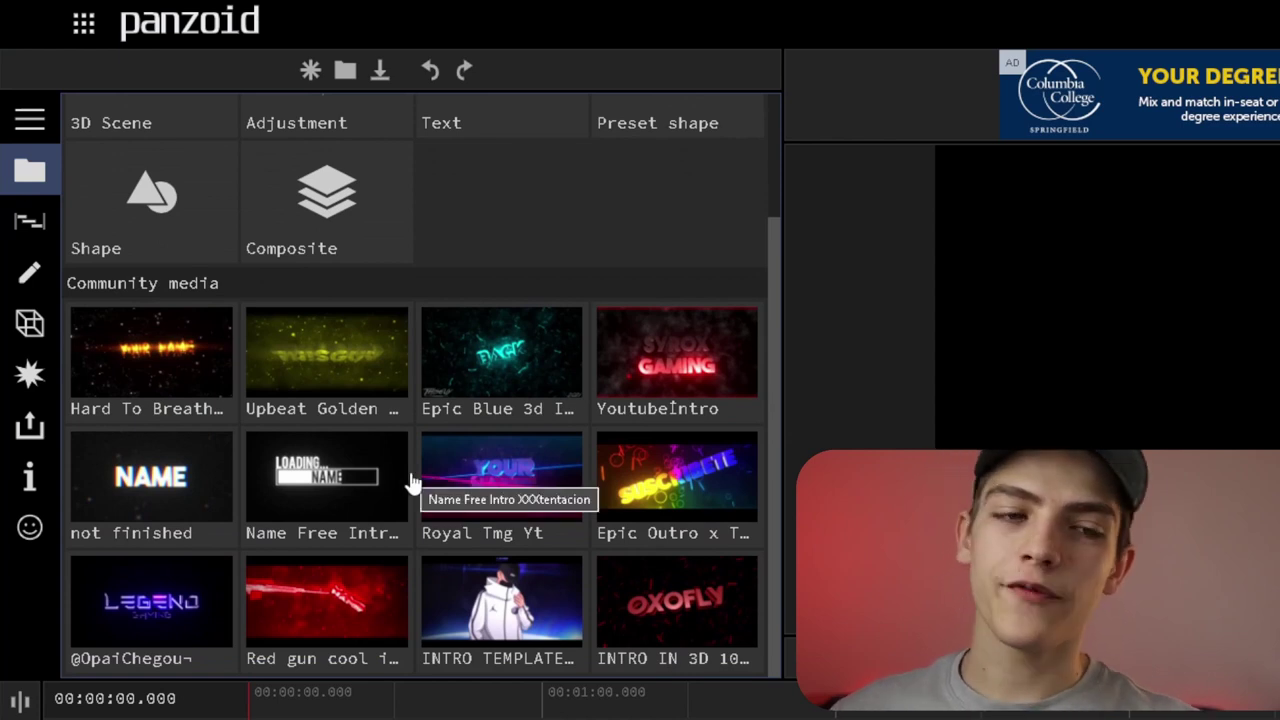
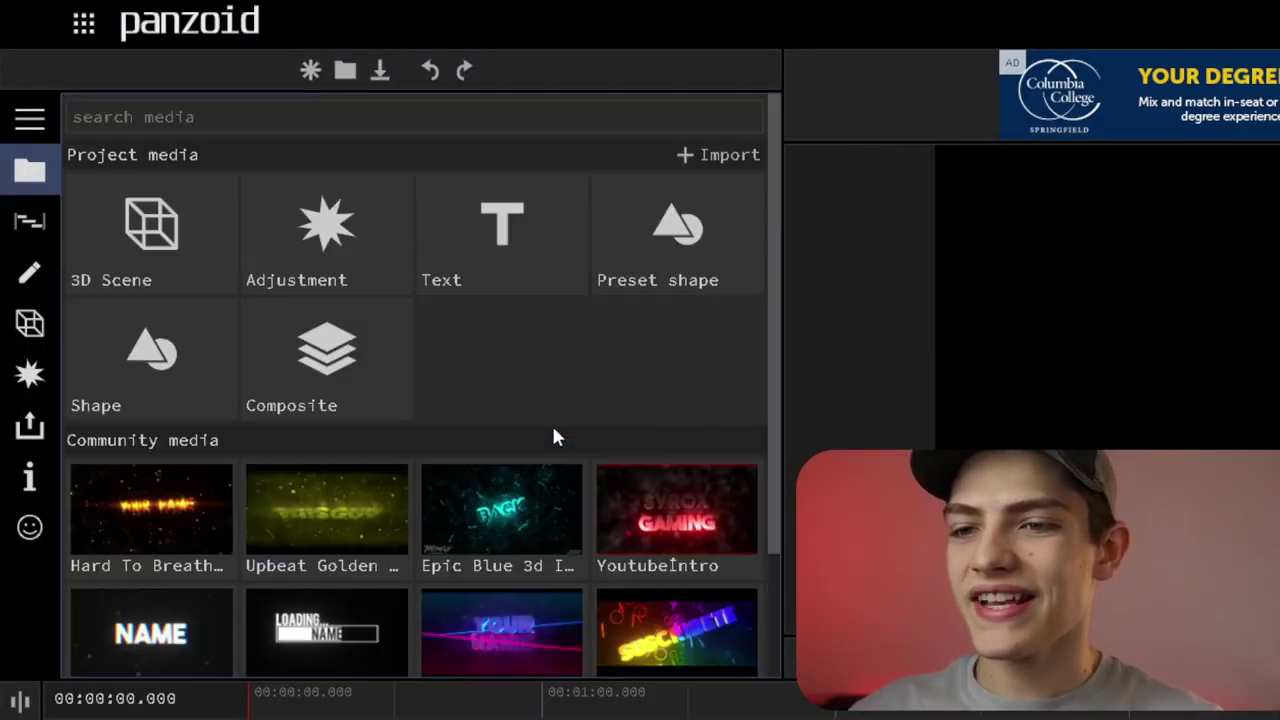
# Step: Open the sequence settings and set the resolution width to 1280
pyautogui.click(30, 118)
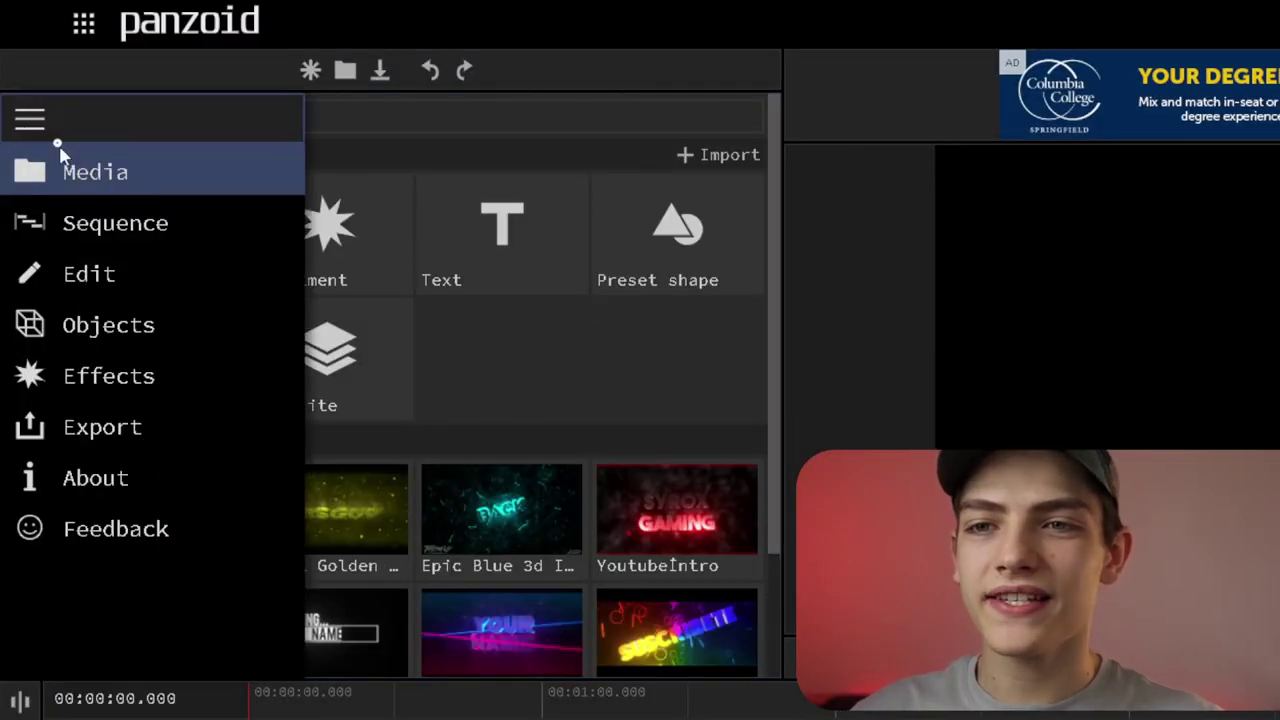
pyautogui.click(125, 226)
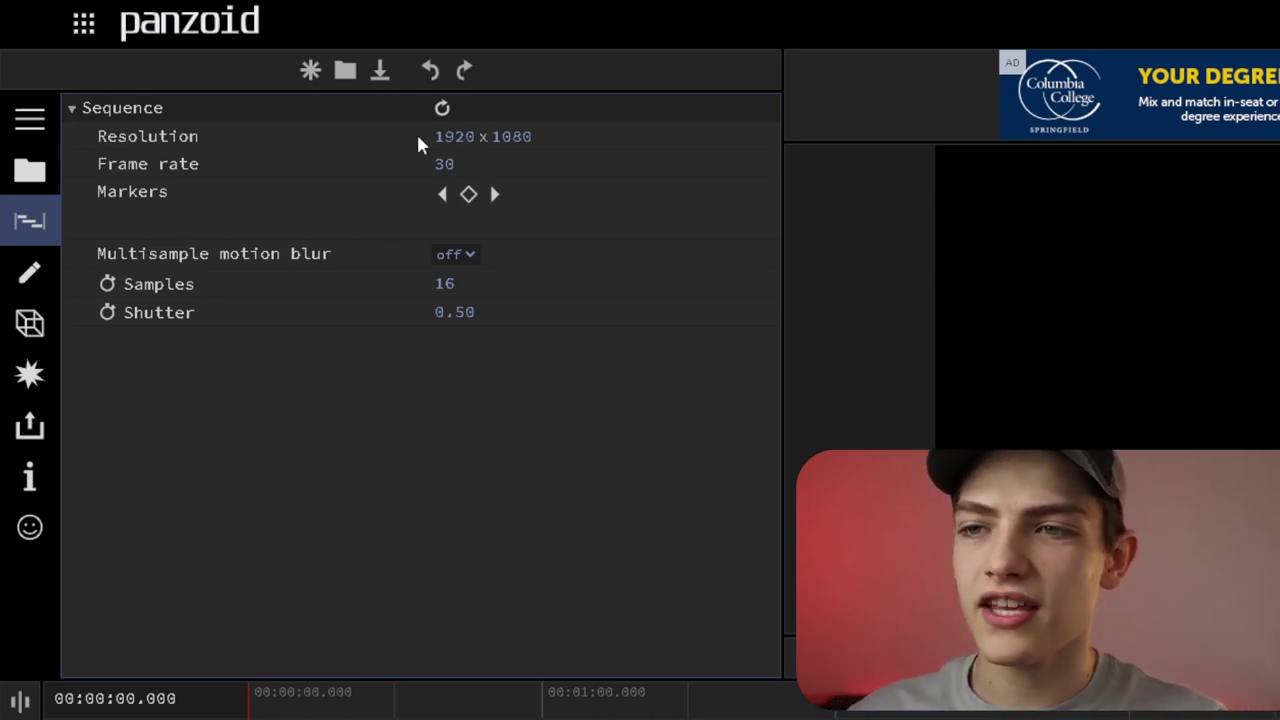
pyautogui.moveTo(455, 135)
pyautogui.mouseDown()
pyautogui.moveTo(731, 131)
pyautogui.moveTo(397, 131)
pyautogui.moveTo(460, 109)
pyautogui.moveTo(411, 126)
pyautogui.moveTo(392, 154)
pyautogui.moveTo(523, 157)
pyautogui.moveTo(466, 134)
pyautogui.mouseUp()
pyautogui.click(462, 136)
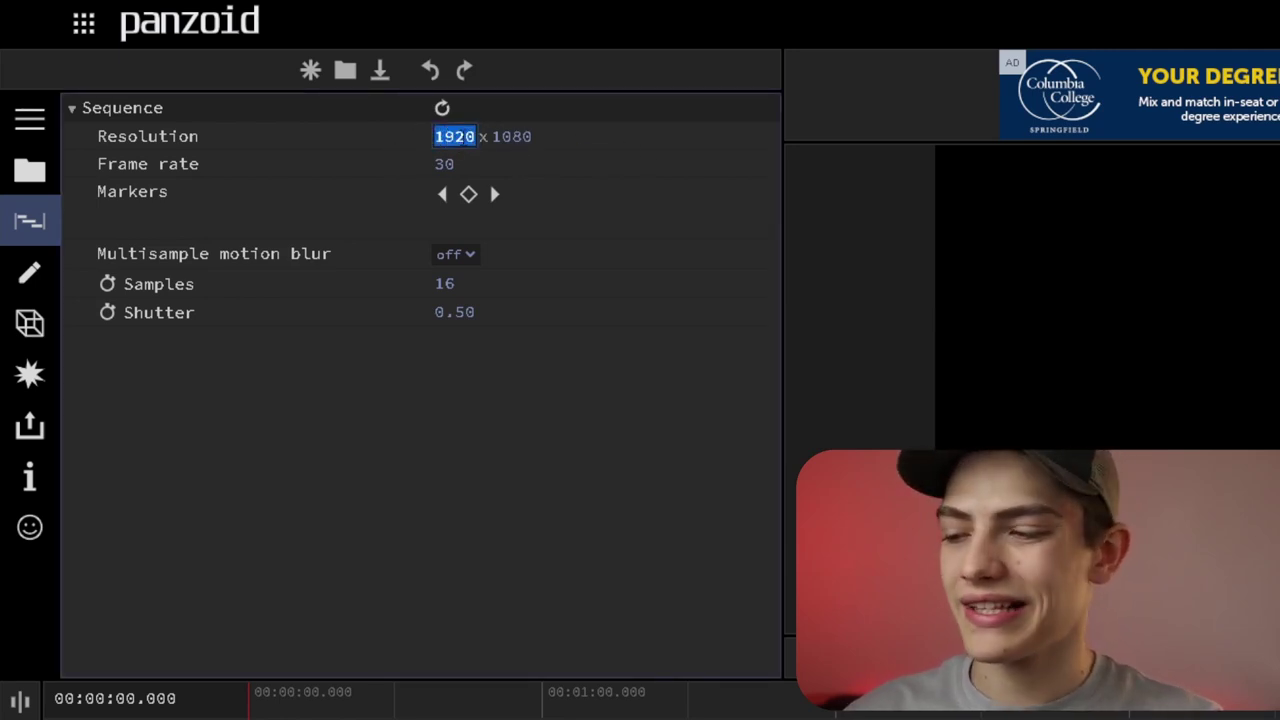
pyautogui.write('1280')
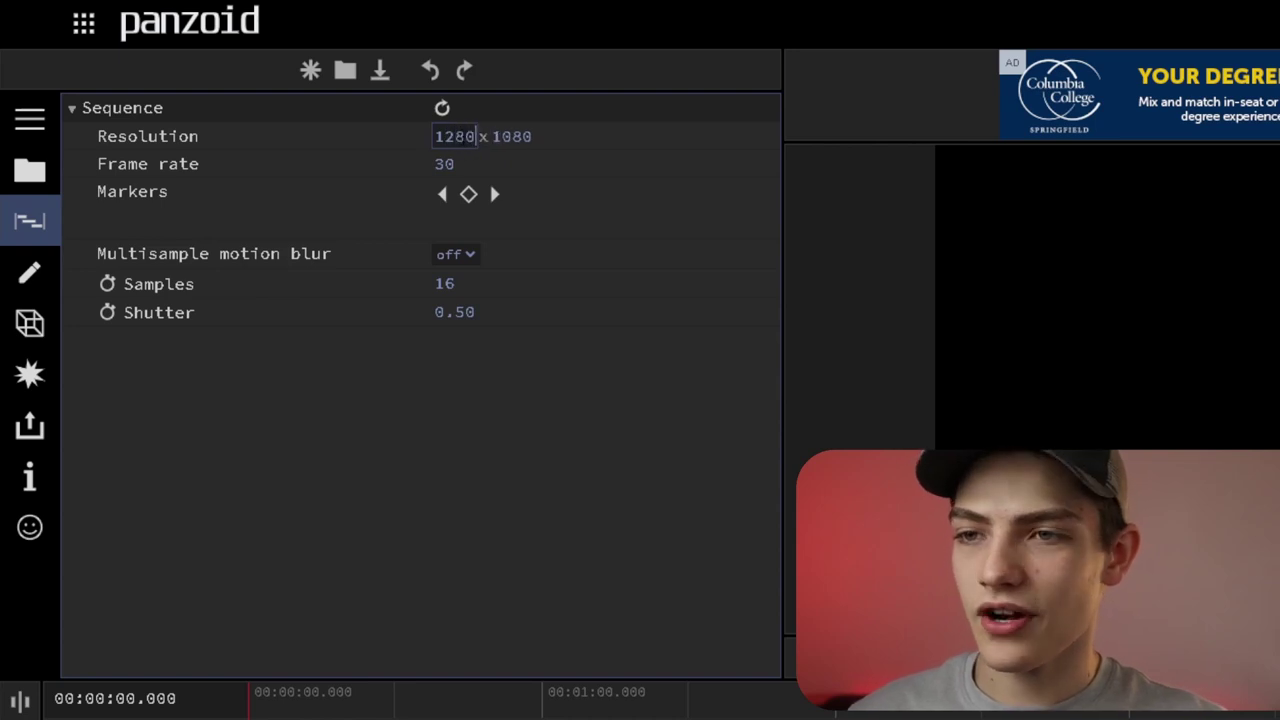
pyautogui.press('Return')
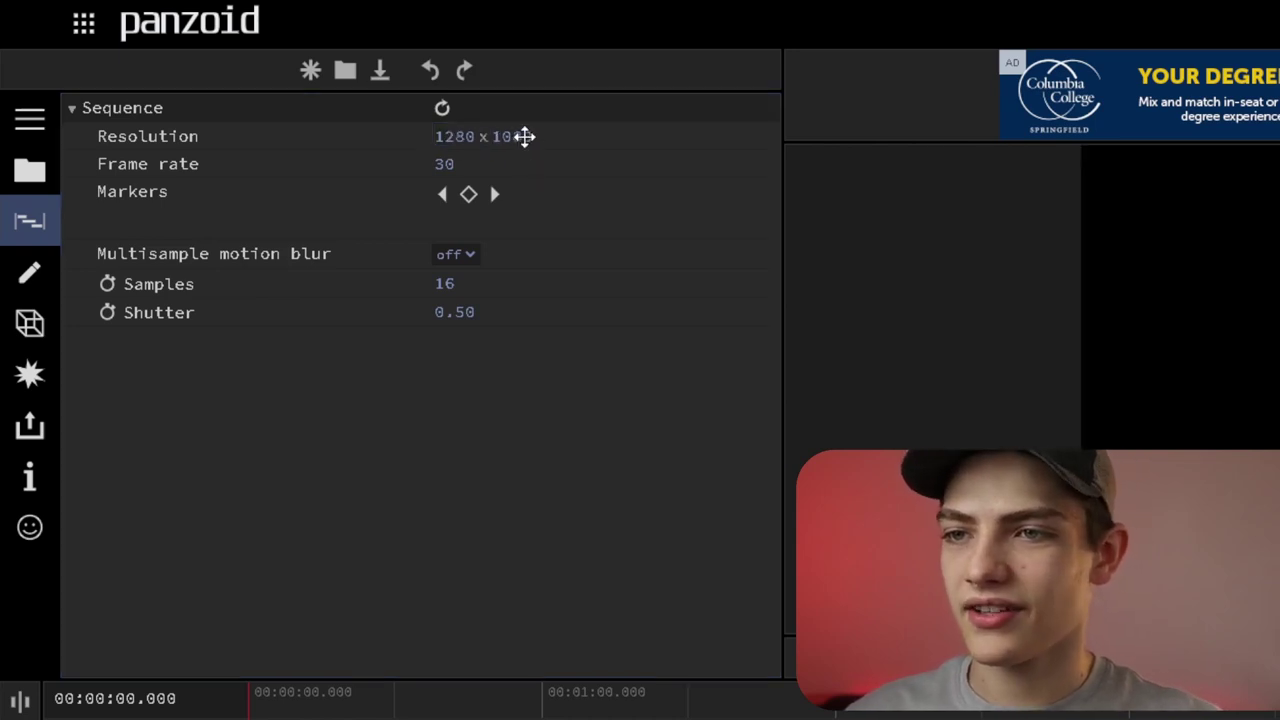
# Step: Set the sequence resolution height to 1280, and change it to 720 for a 1280 x 720 resolution
pyautogui.click(519, 136)
pyautogui.write('1')
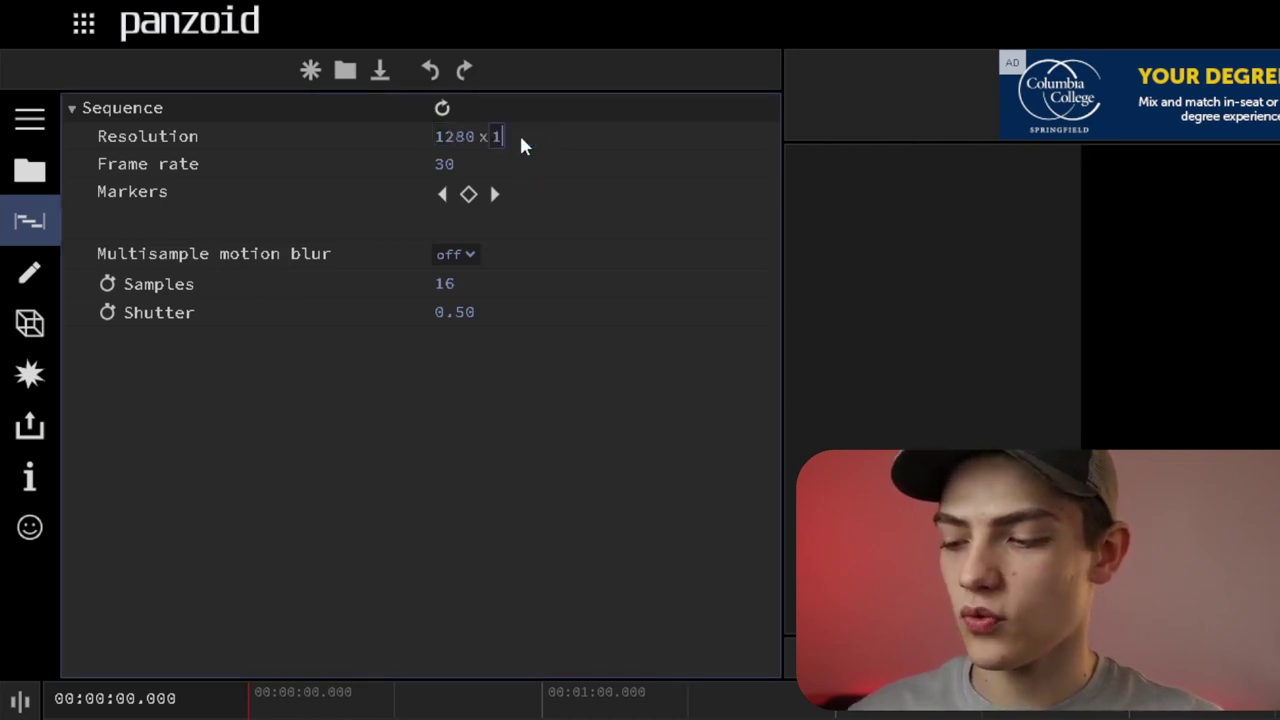
pyautogui.write('280')
pyautogui.press('Return')
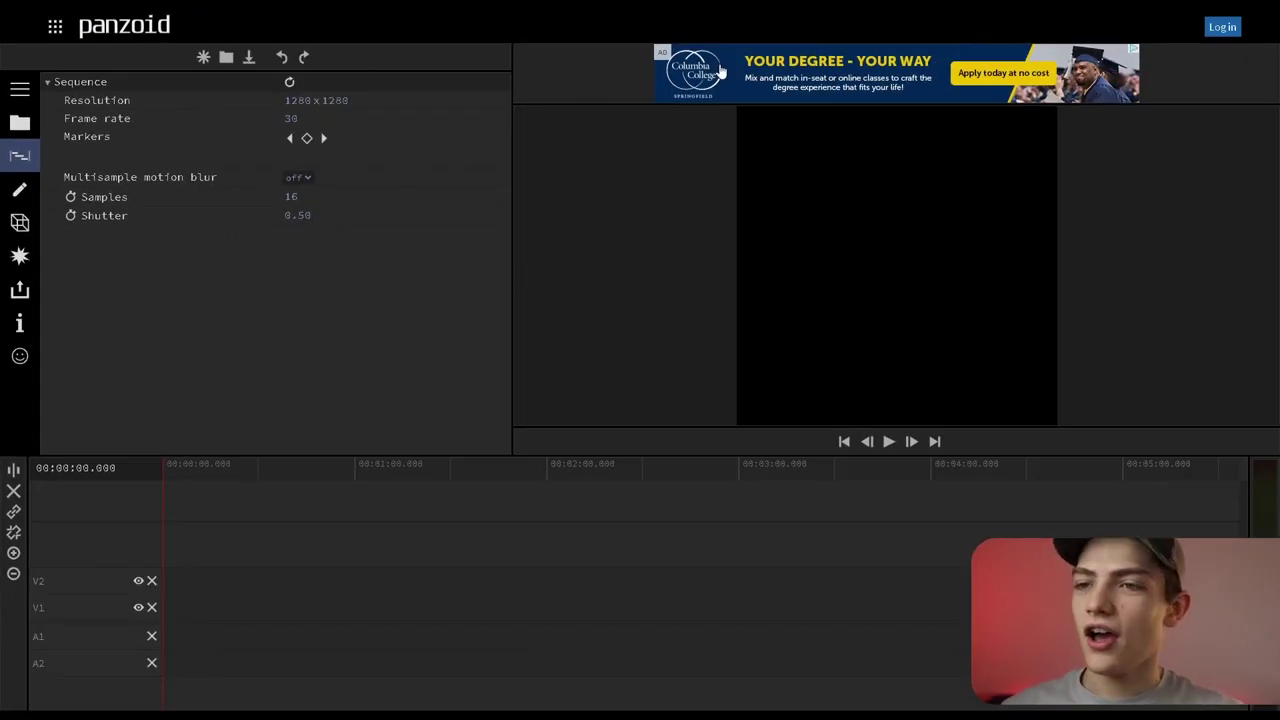
pyautogui.click(343, 100)
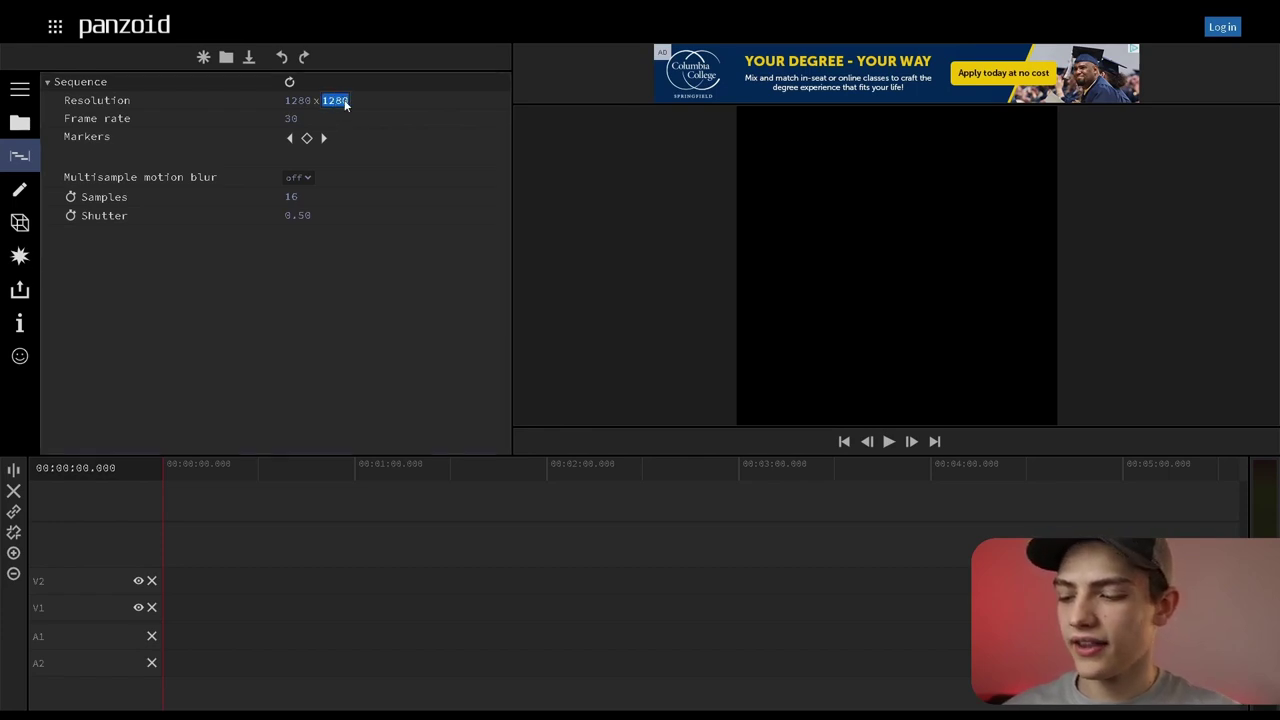
pyautogui.press('Return')
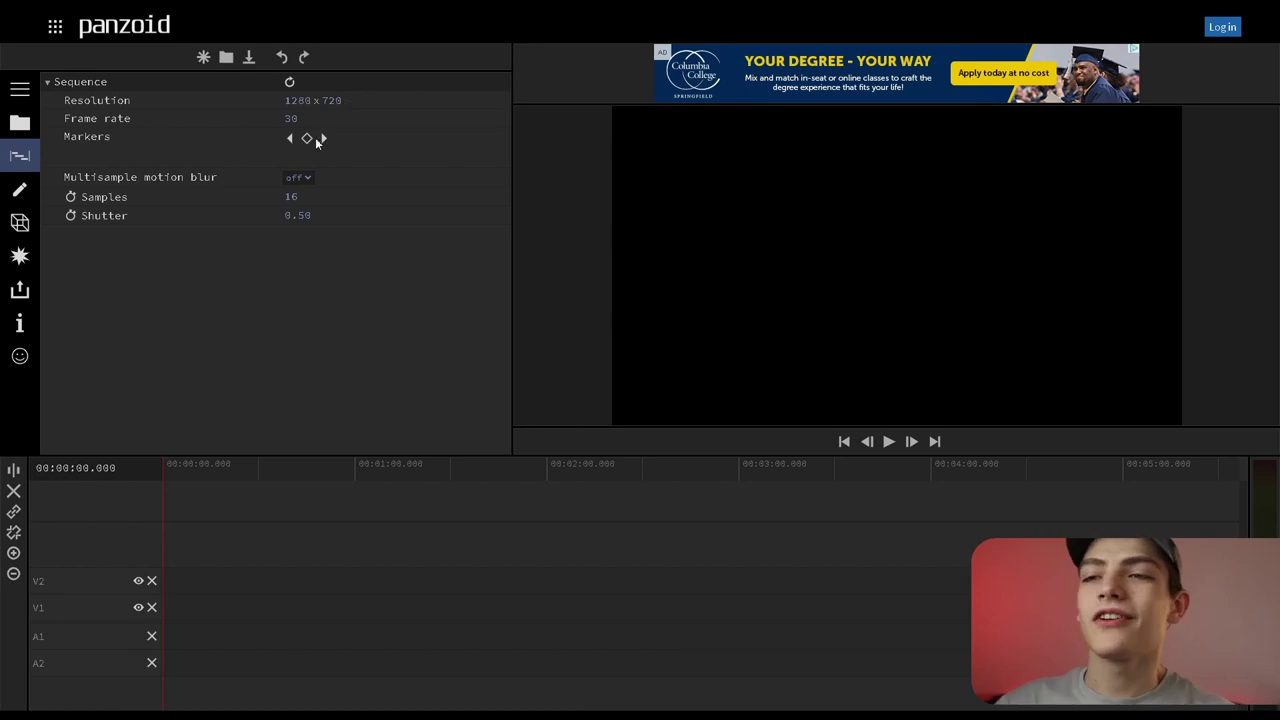
# Step: Try a sequence frame rate of 25 and set it back to 30
pyautogui.click(290, 118)
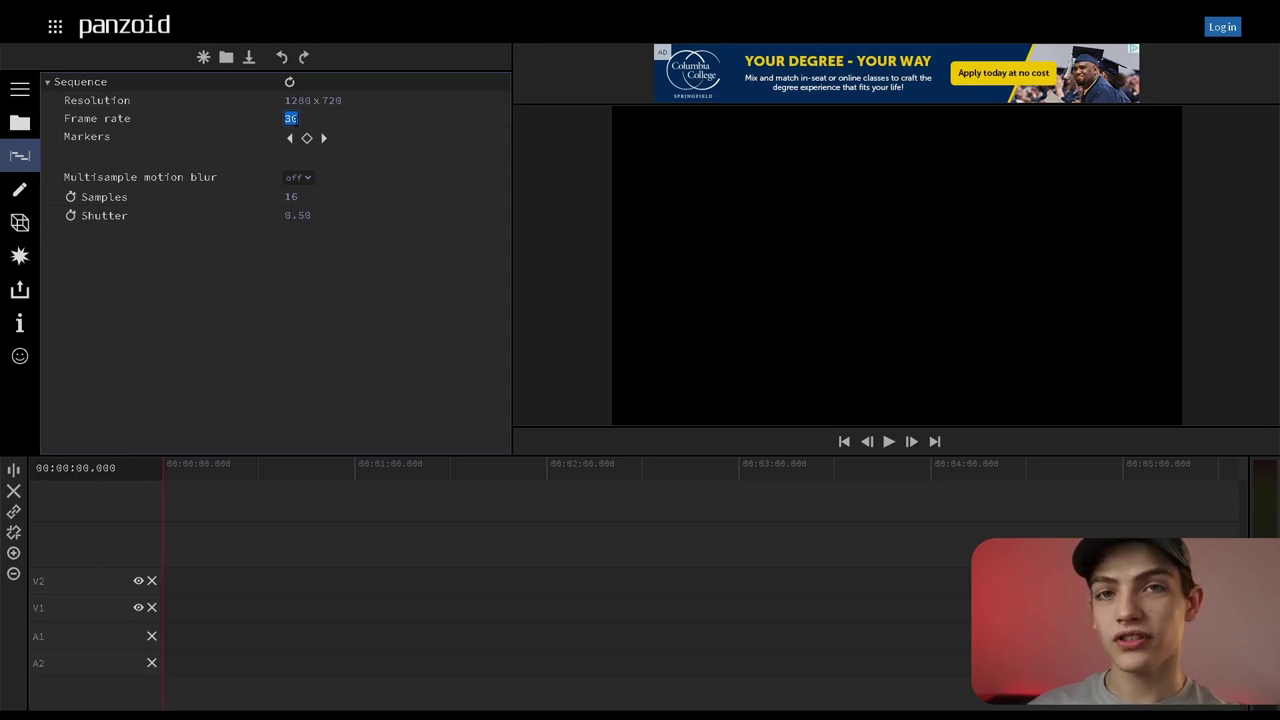
pyautogui.write('25')
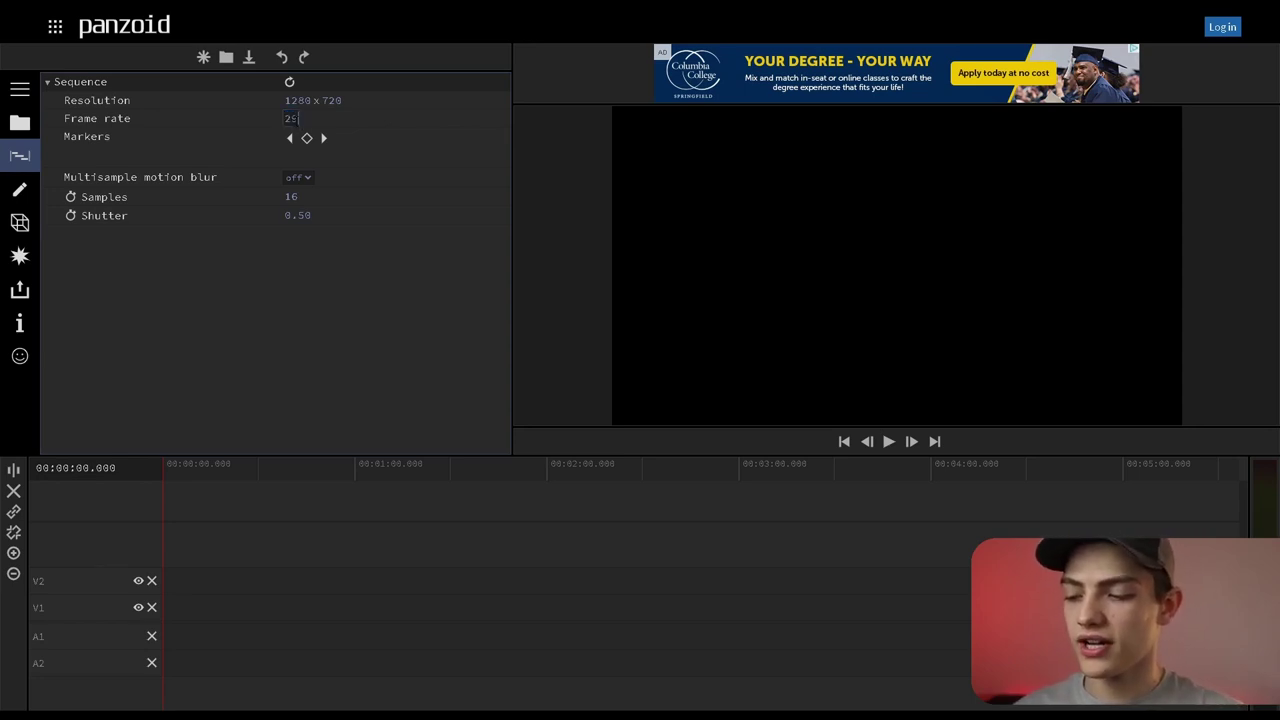
pyautogui.press('BackSpace')
pyautogui.press('BackSpace')
pyautogui.press('BackSpace')
pyautogui.press('BackSpace')
pyautogui.press('BackSpace')
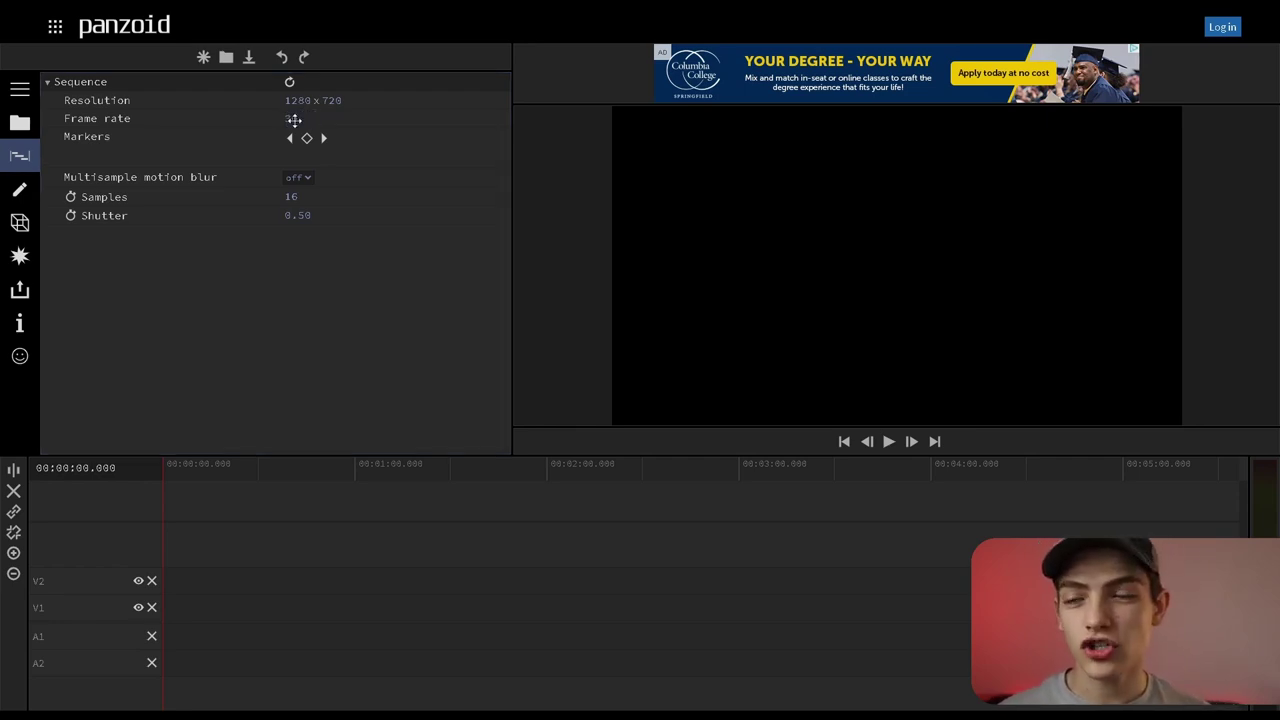
pyautogui.write('30')
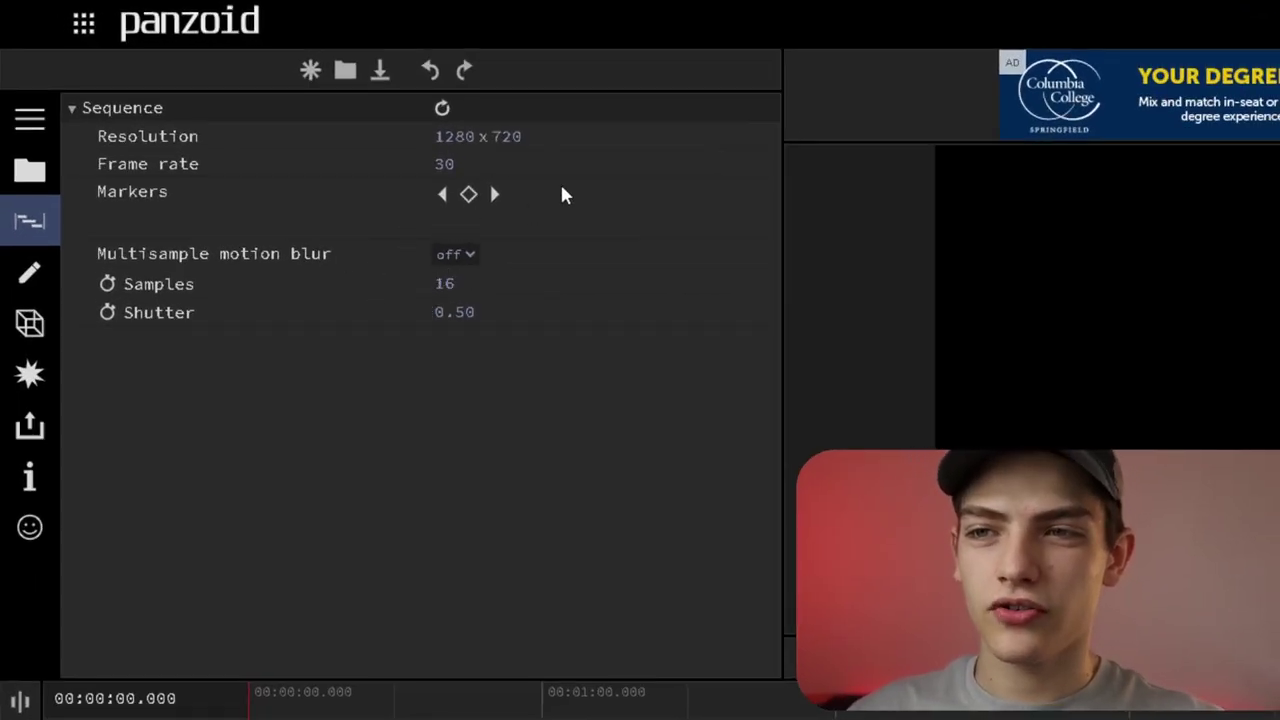
# Step: Reset the sequence settings to their defaults and check the multisample motion blur options without changing them
pyautogui.click(442, 107)
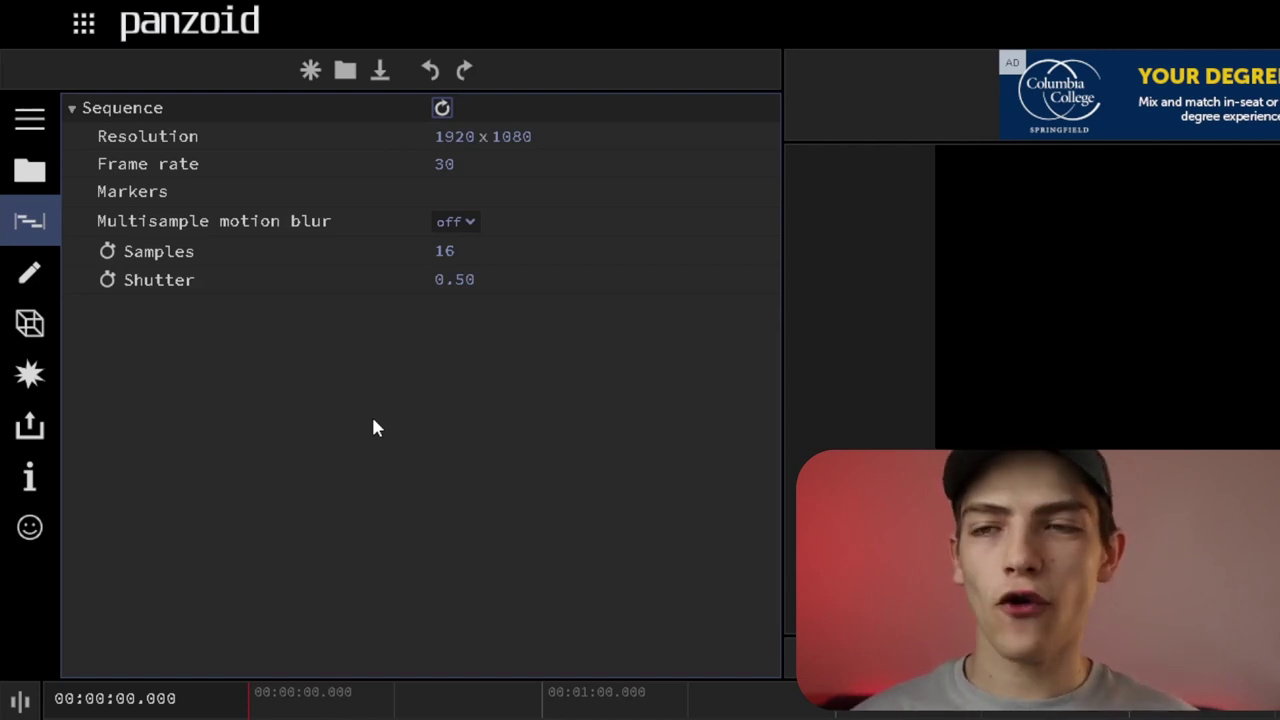
pyautogui.click(71, 108)
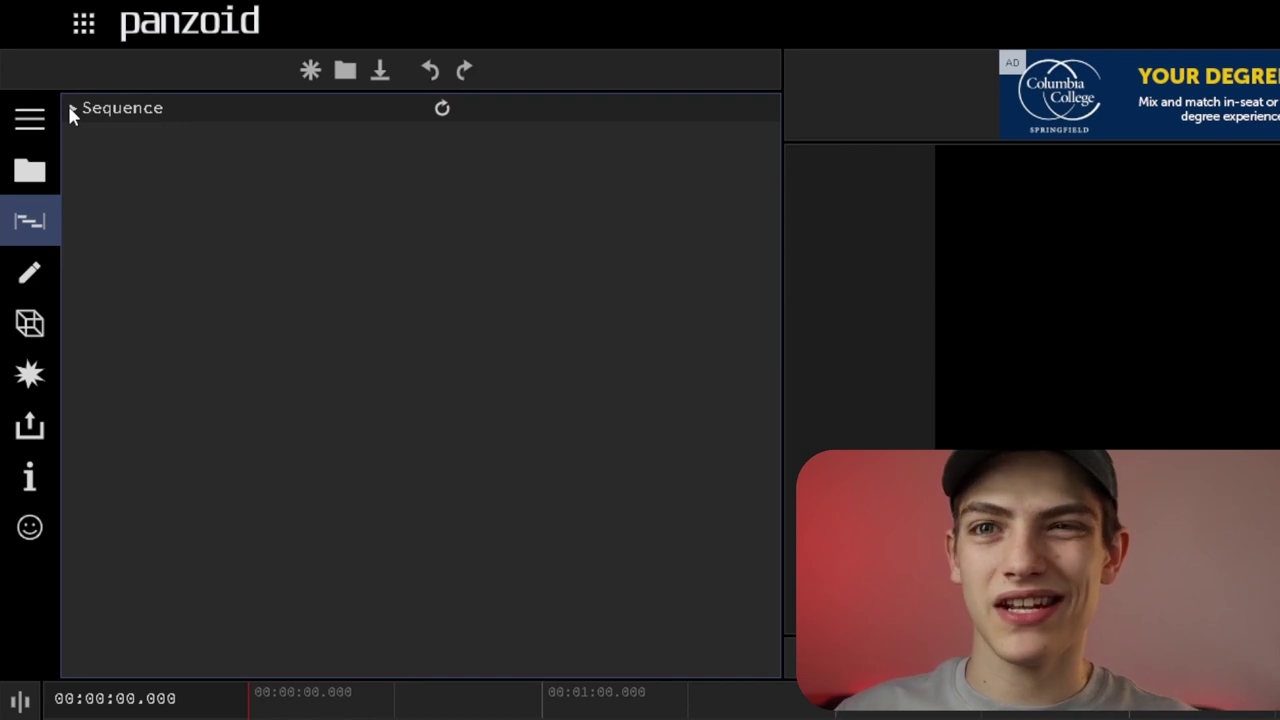
pyautogui.click(71, 108)
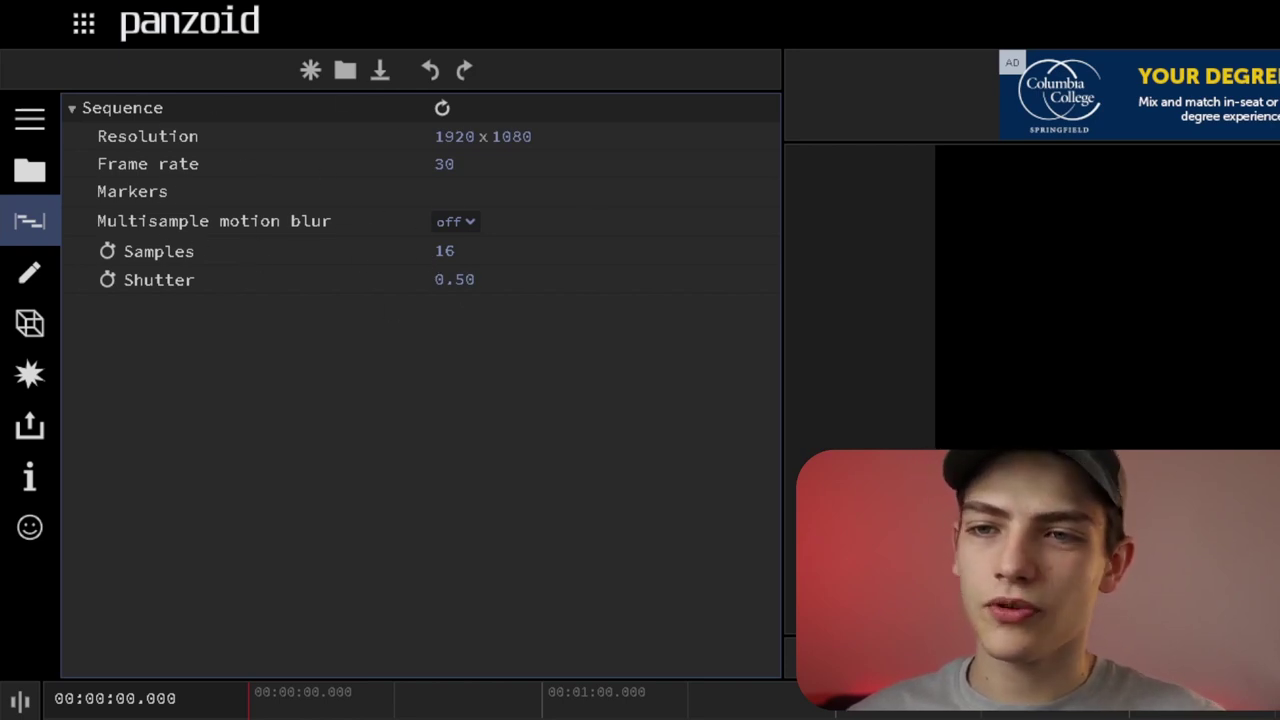
pyautogui.click(469, 224)
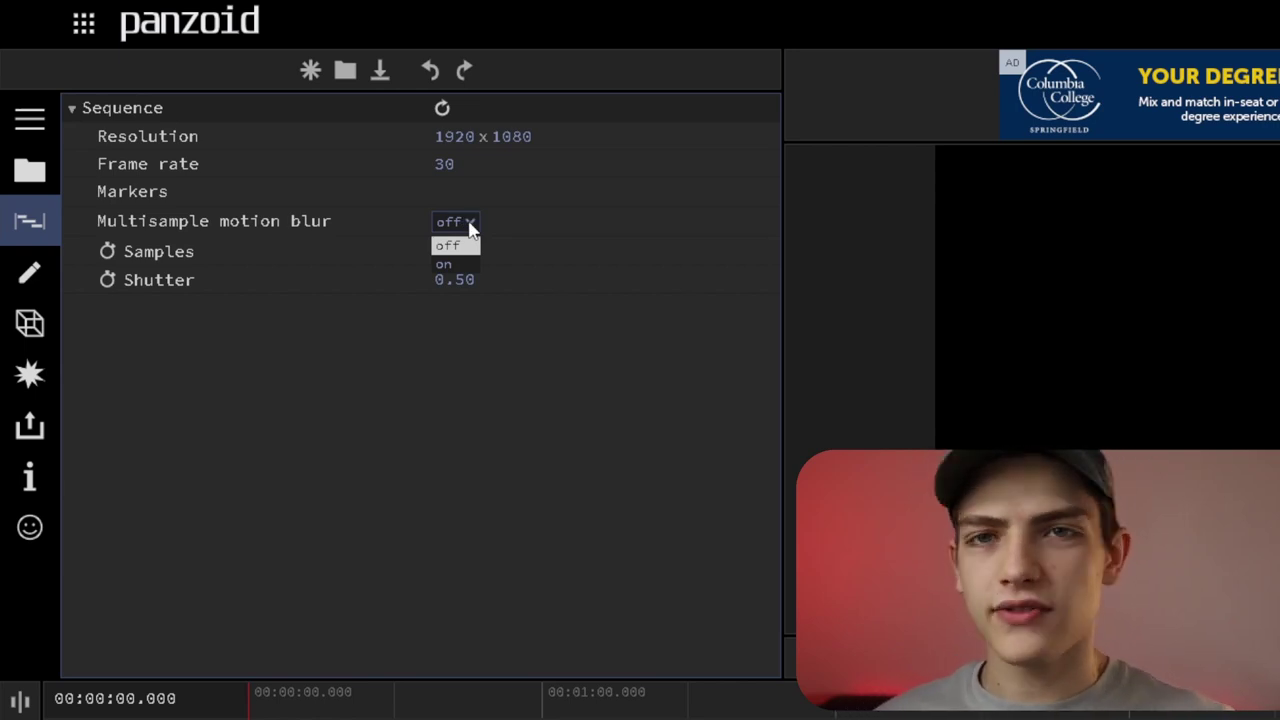
pyautogui.click(320, 583)
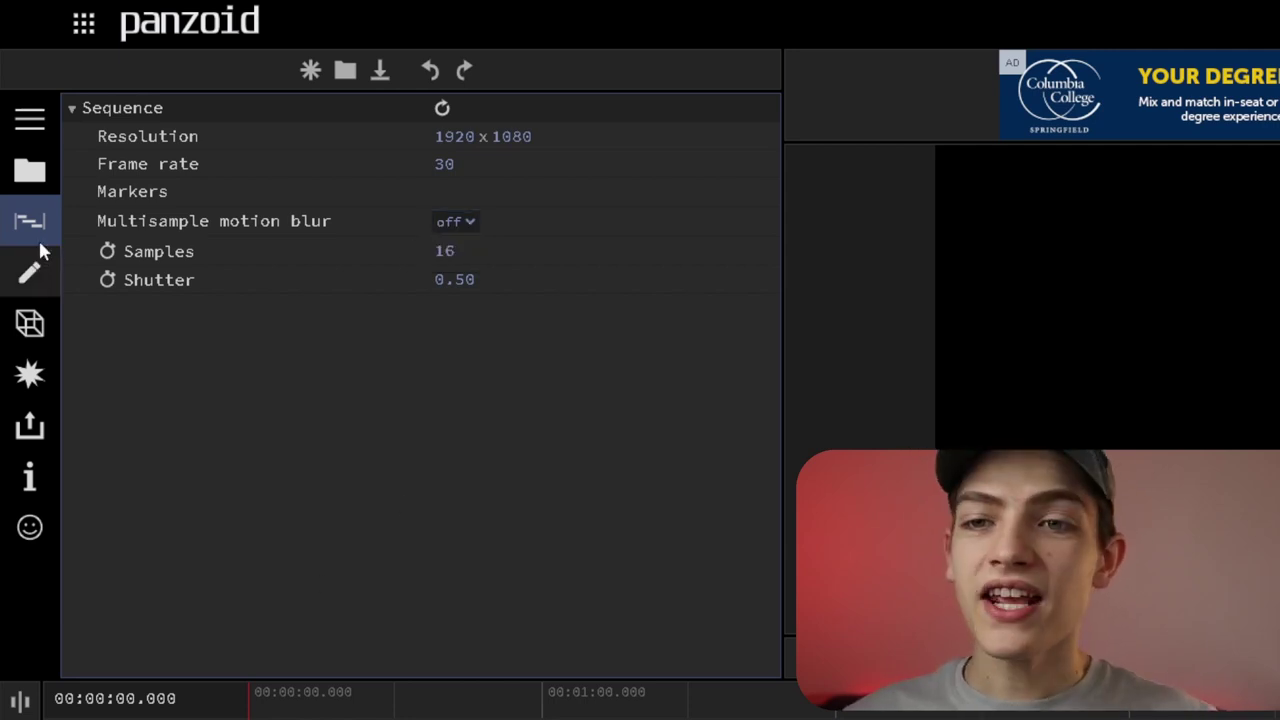
# Step: Add the "Epic Blue 3d" community template to the project media and place it at the start of video track V1
pyautogui.click(30, 119)
pyautogui.click(40, 276)
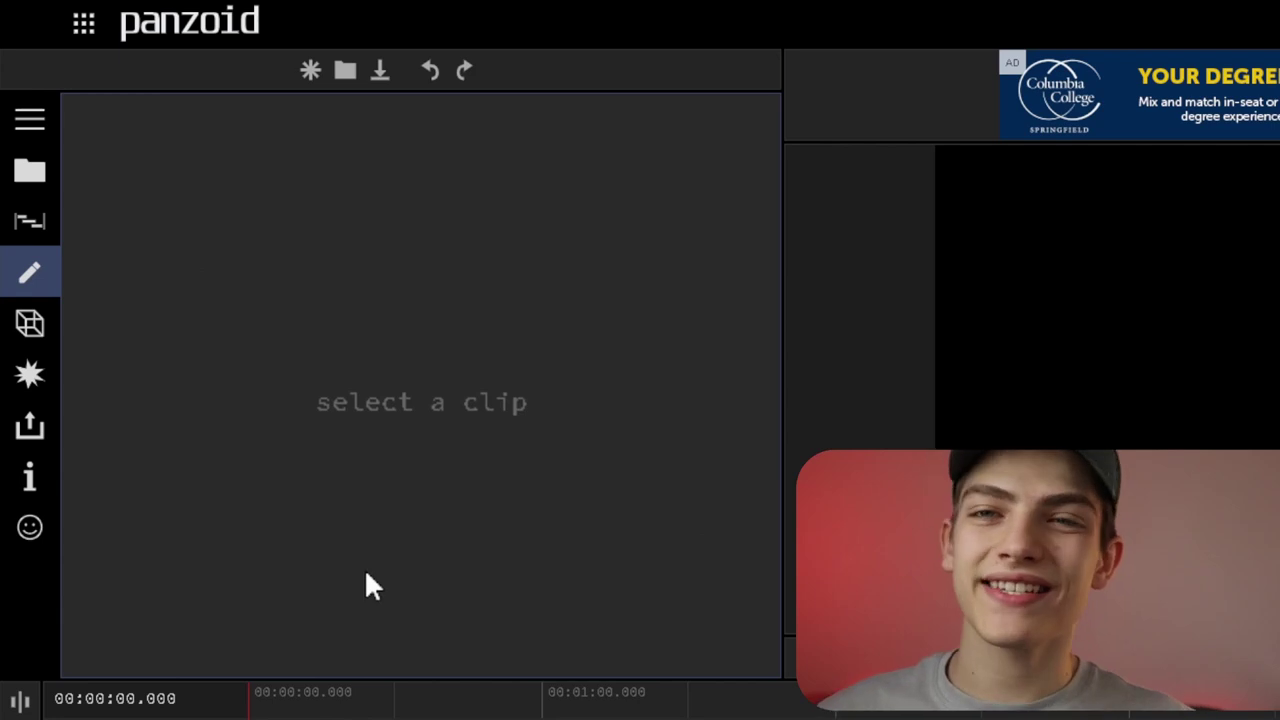
pyautogui.click(30, 171)
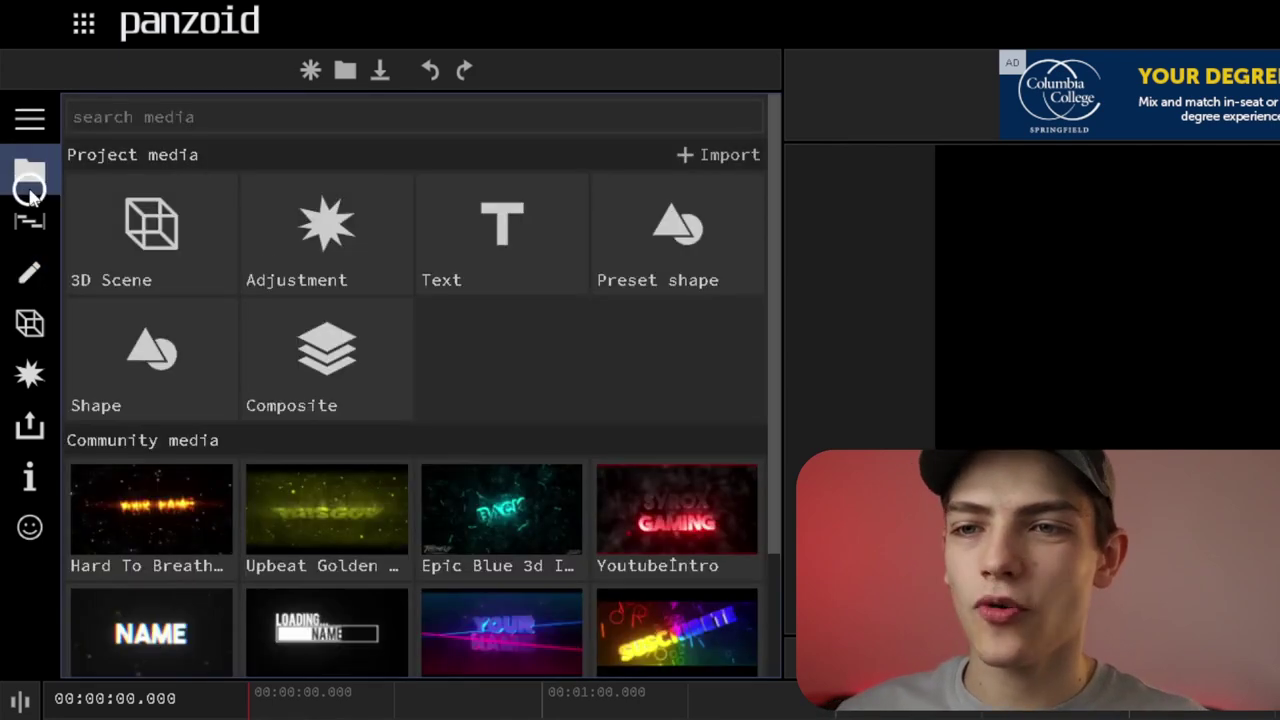
pyautogui.moveTo(483, 521); pyautogui.dragTo(474, 355)
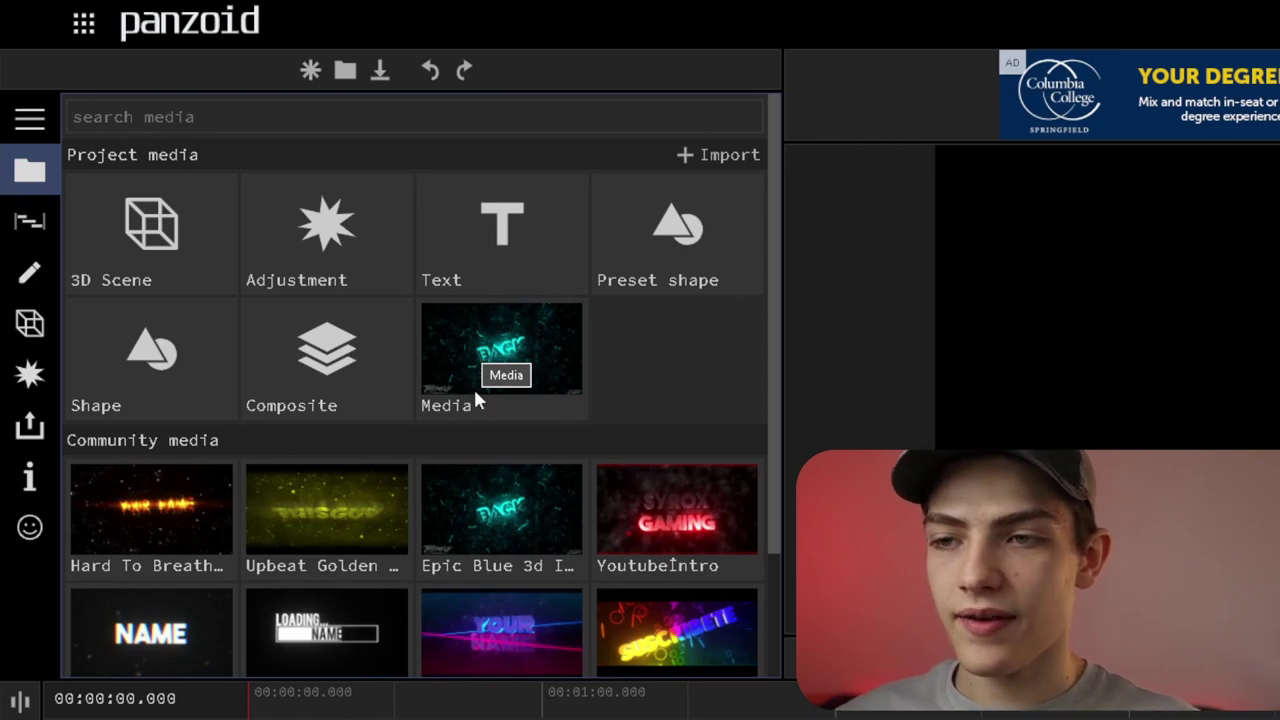
pyautogui.moveTo(483, 368); pyautogui.dragTo(166, 609)
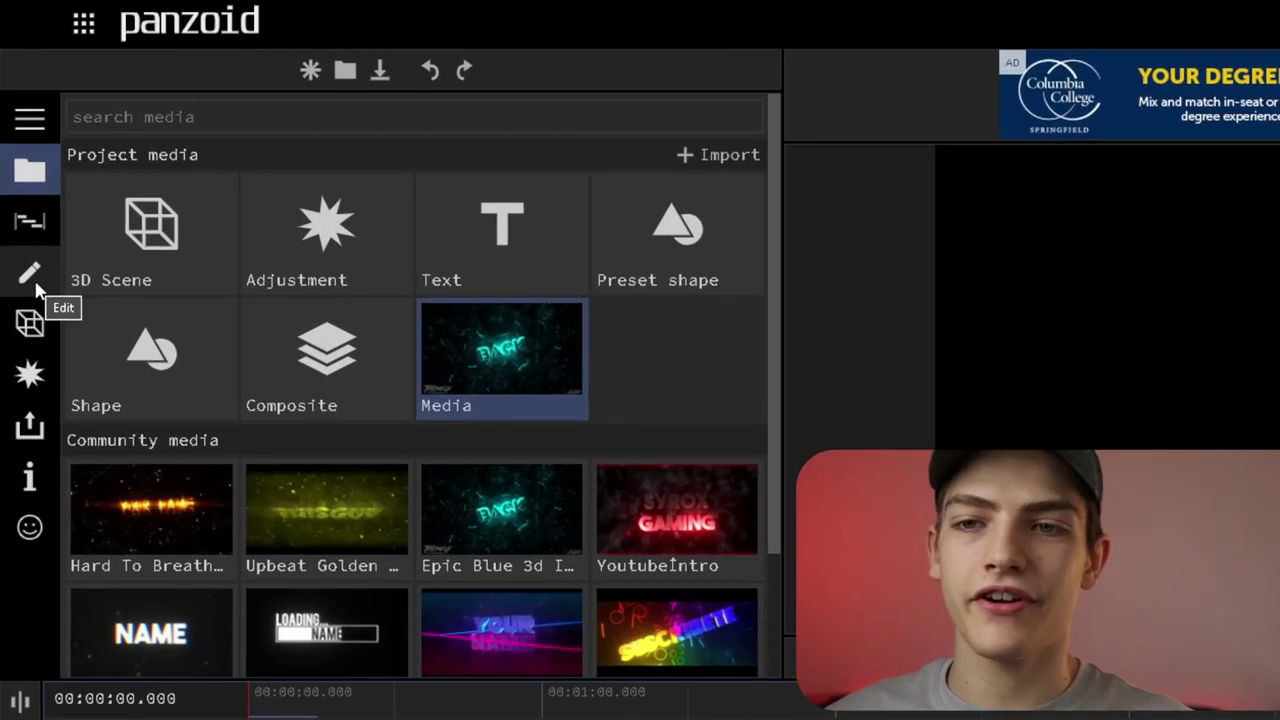
# Step: Show the editing properties of the Scene clip and its audio
pyautogui.click(35, 282)
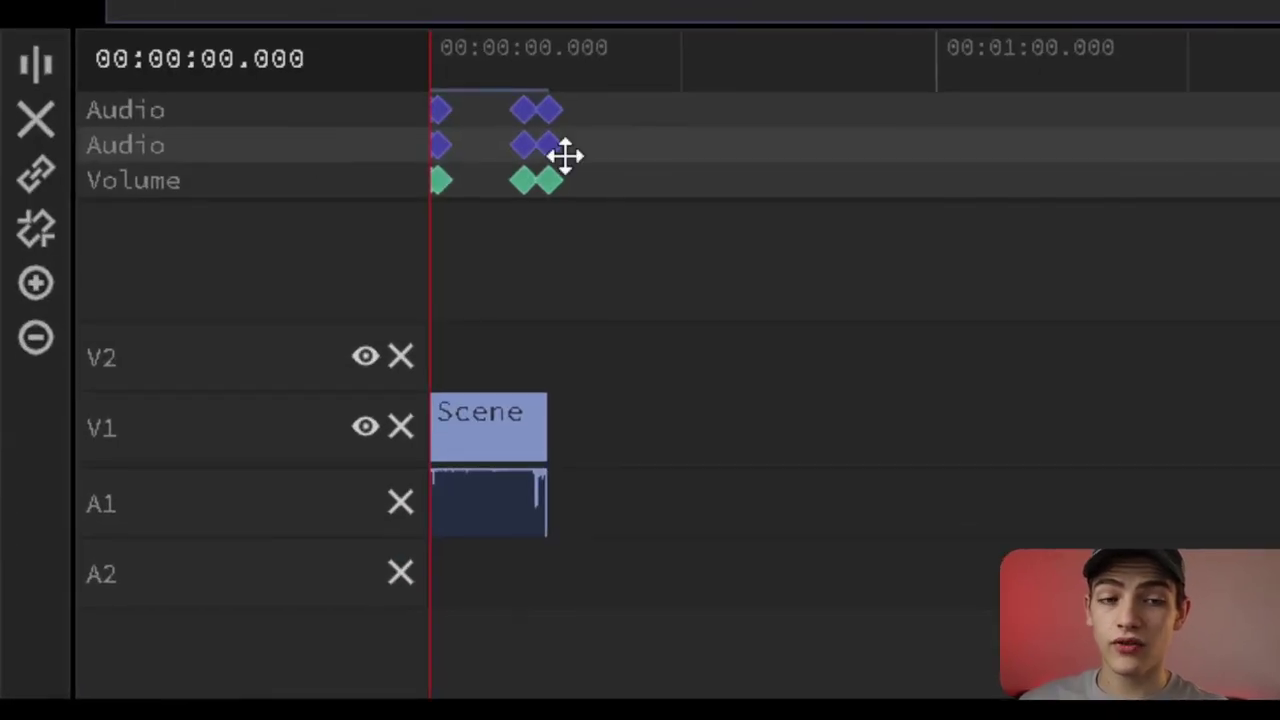
pyautogui.moveTo(461, 47); pyautogui.dragTo(359, 32)
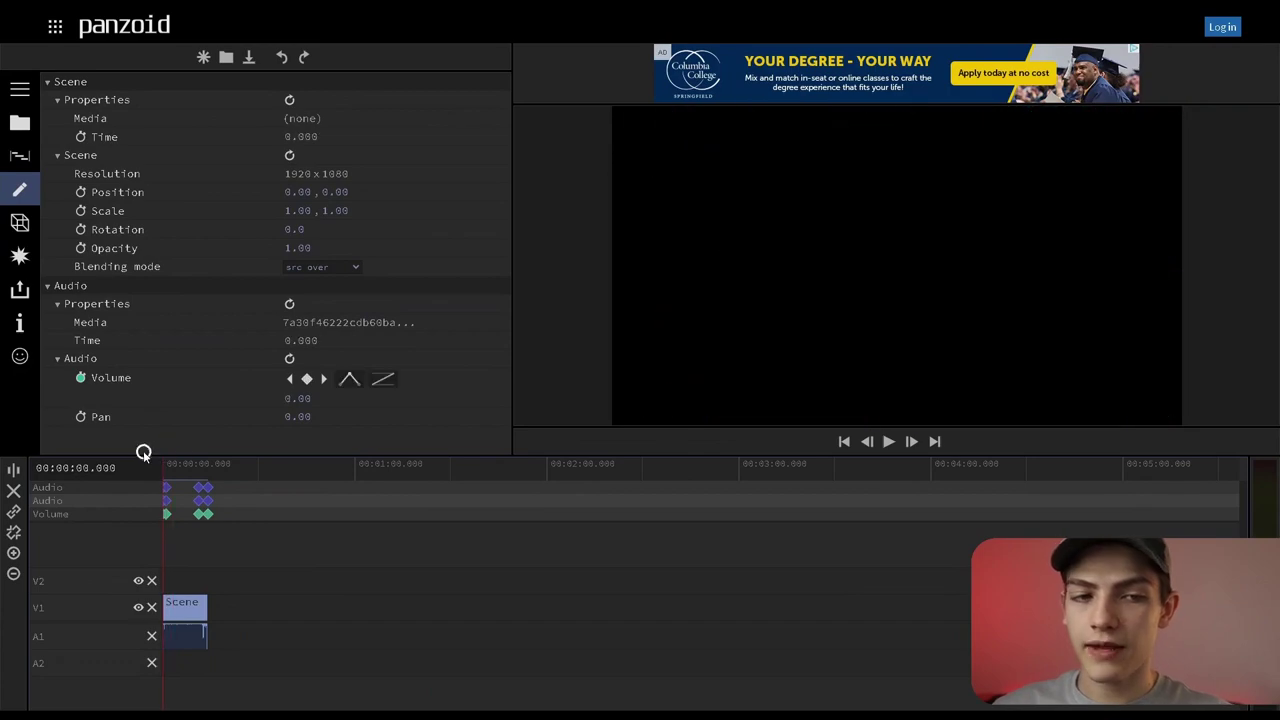
# Step: Play back the intro and pause it near its end, and collapse the Audio and Scene property groups of the clip
pyautogui.press('space')
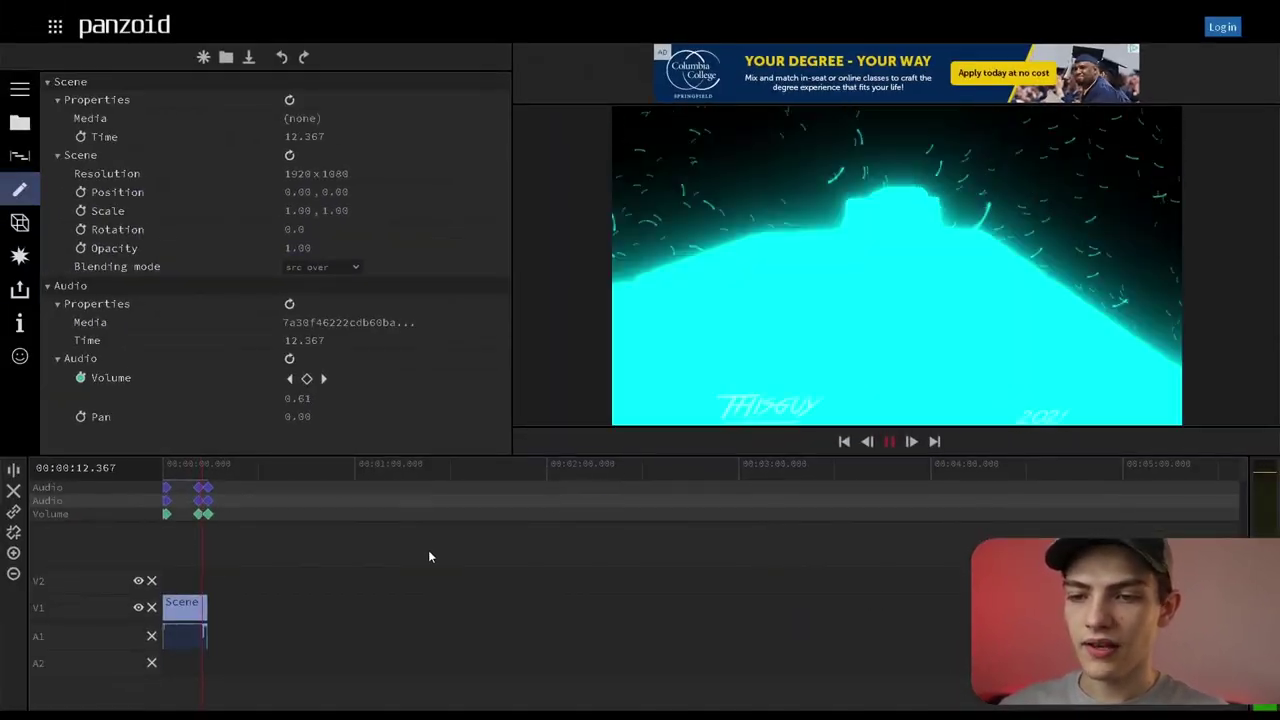
pyautogui.press('space')
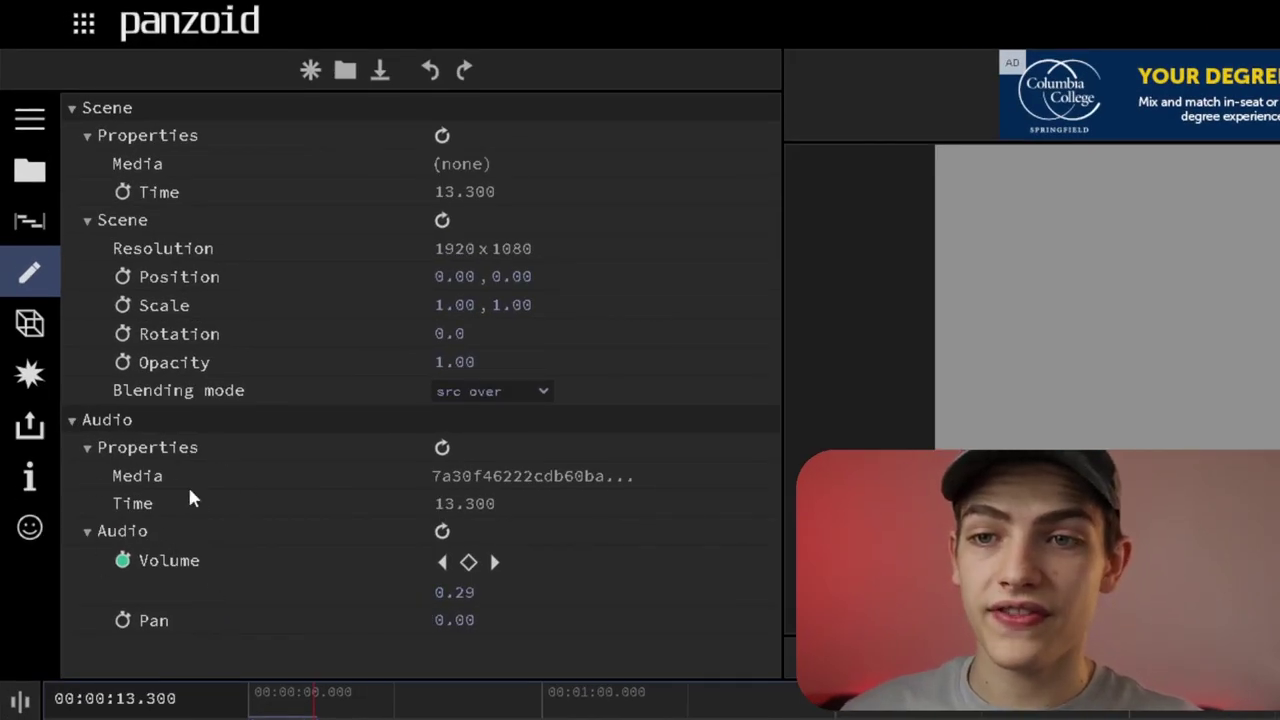
pyautogui.click(72, 421)
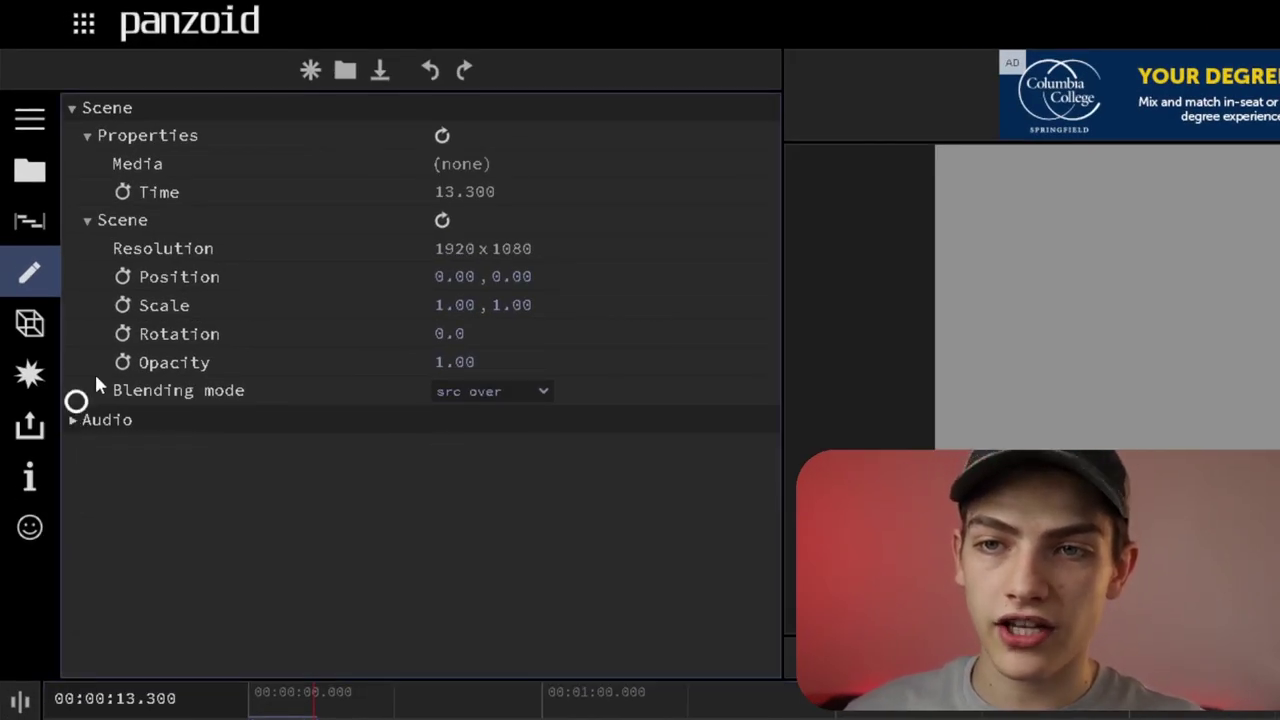
pyautogui.click(72, 108)
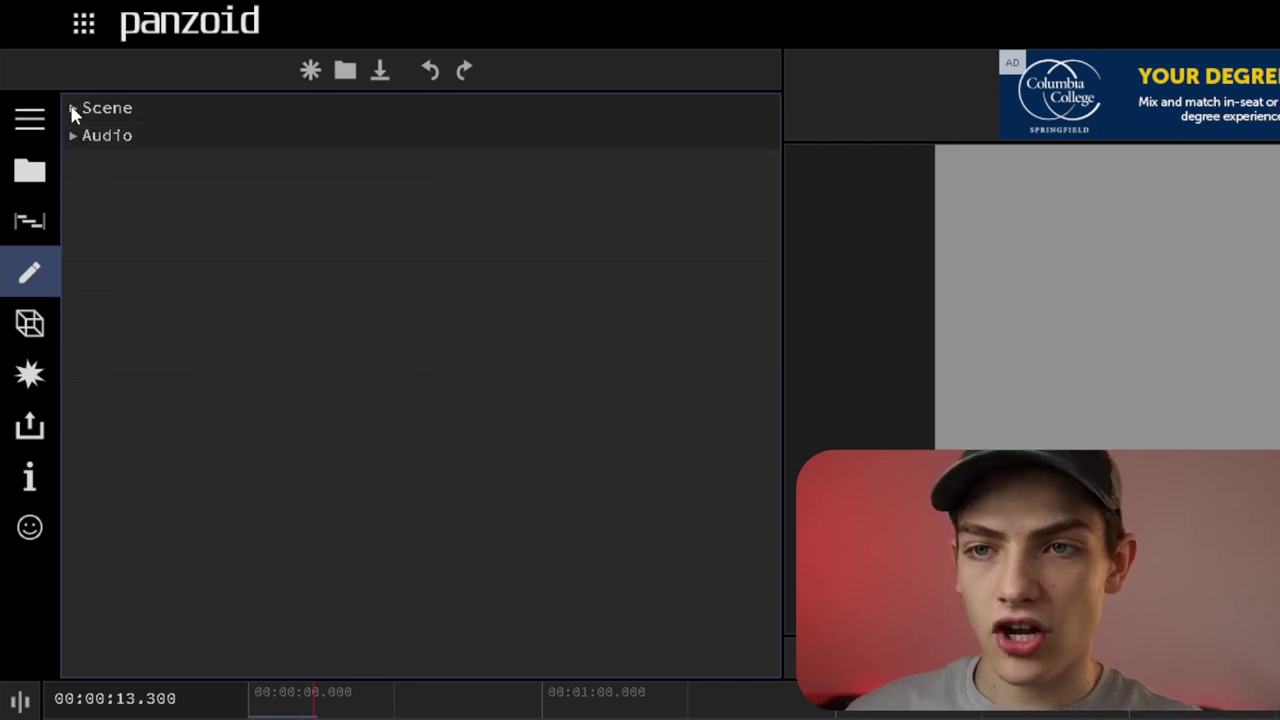
pyautogui.click(72, 108)
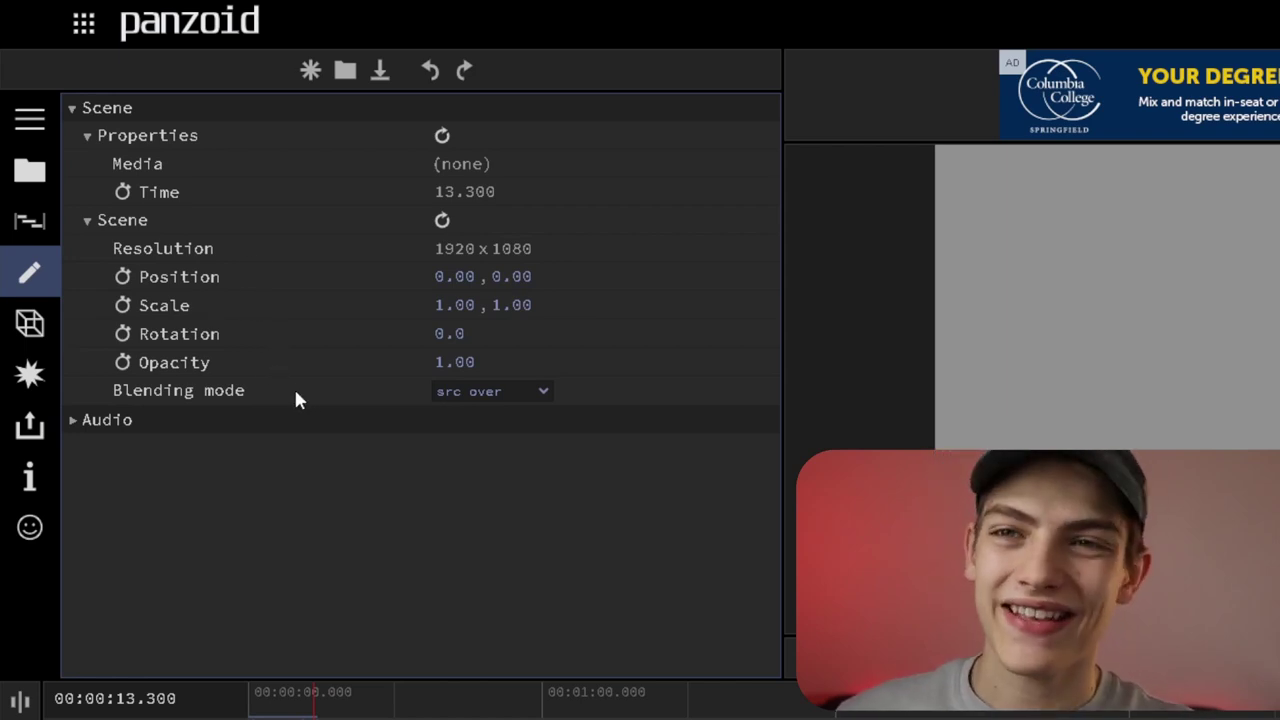
pyautogui.click(71, 104)
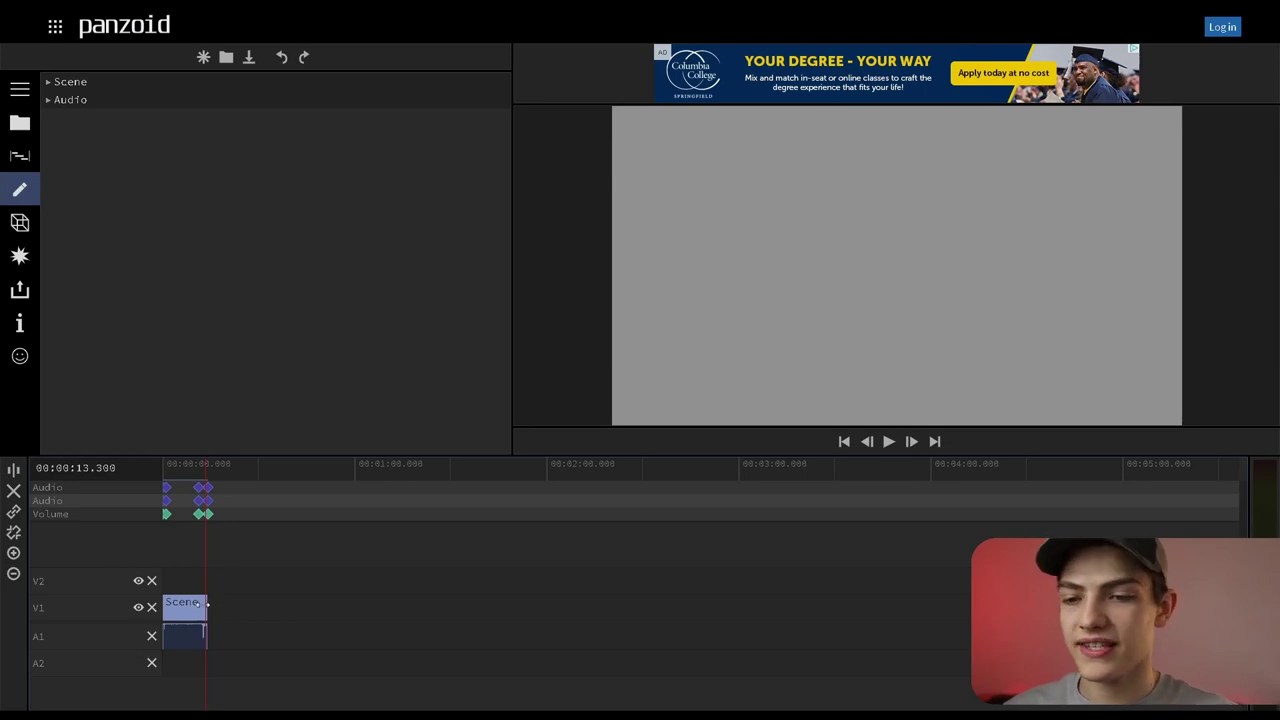
# Step: Move the playhead to about 2.9 seconds, reselect the Scene clip and show the Camera properties among its 3D objects
pyautogui.click(194, 513)
pyautogui.moveTo(186, 467); pyautogui.dragTo(176, 467)
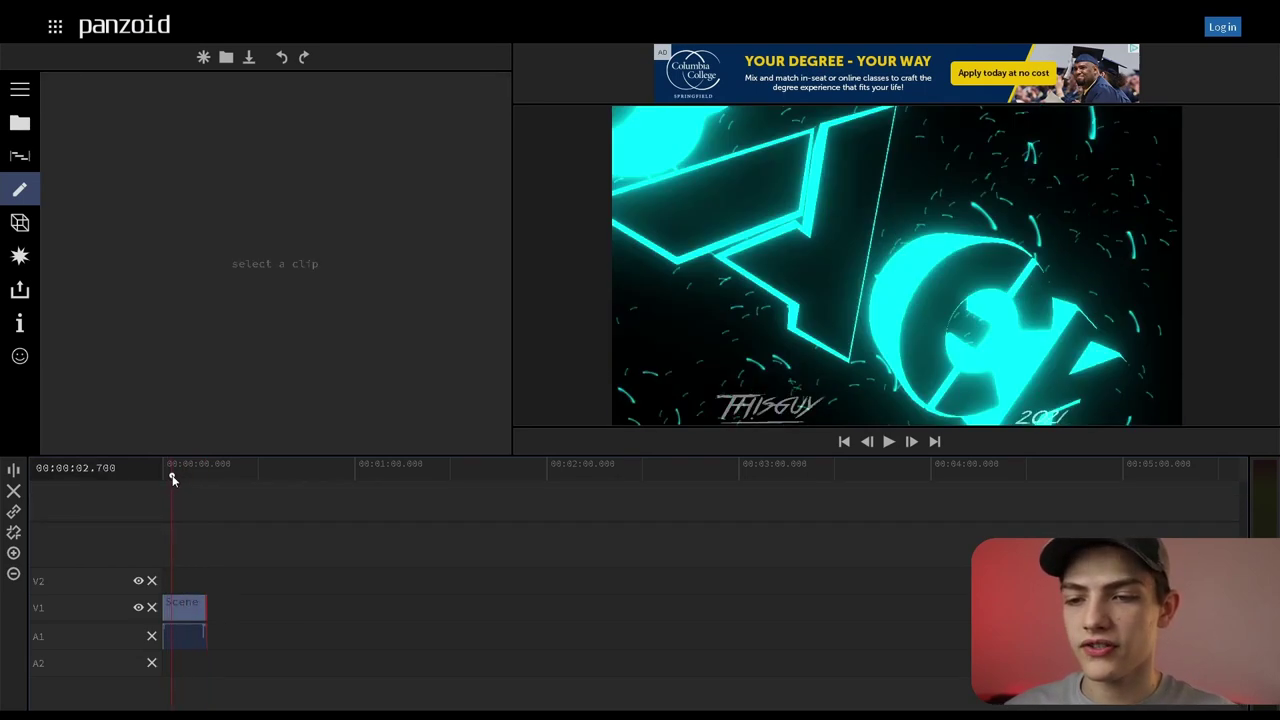
pyautogui.click(190, 606)
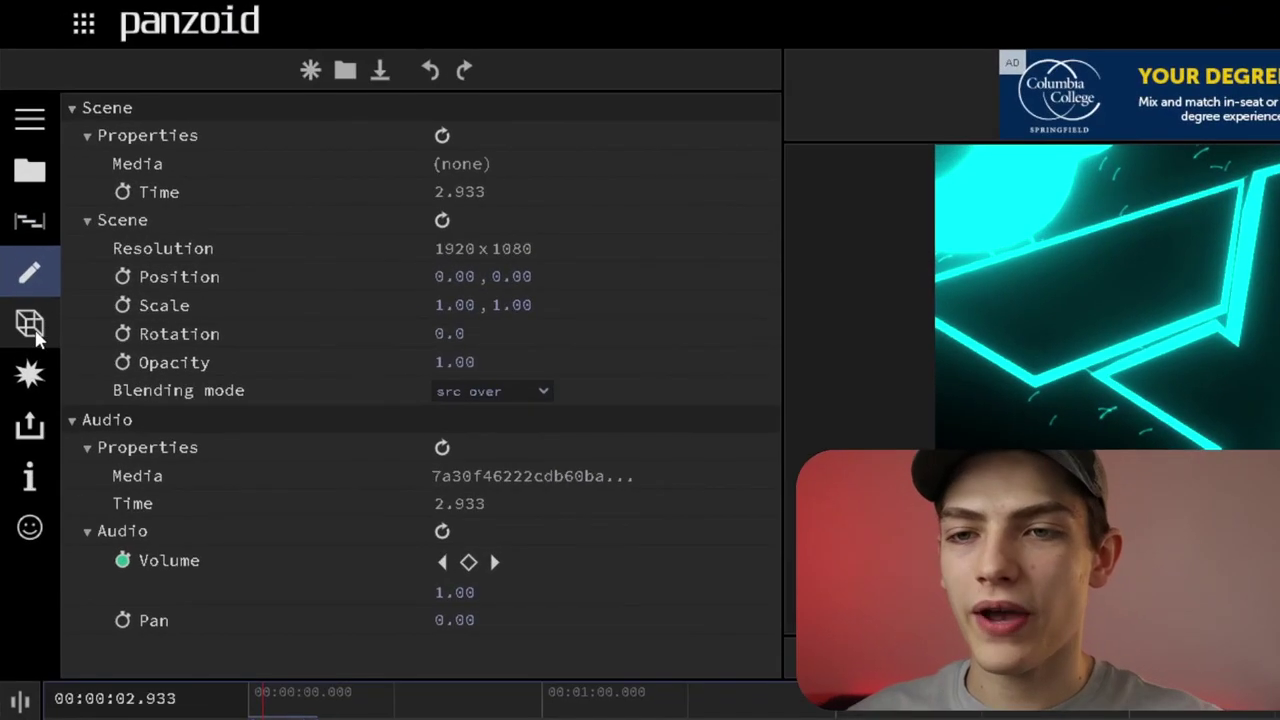
pyautogui.click(30, 324)
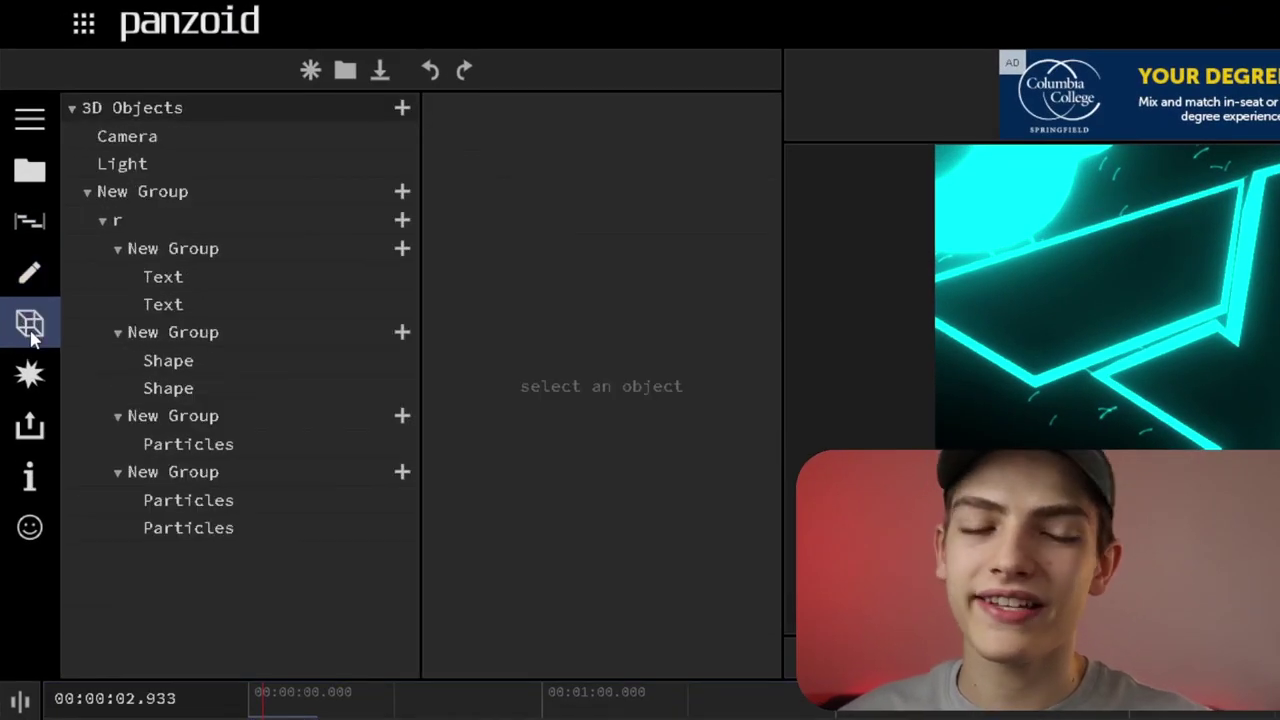
pyautogui.click(167, 137)
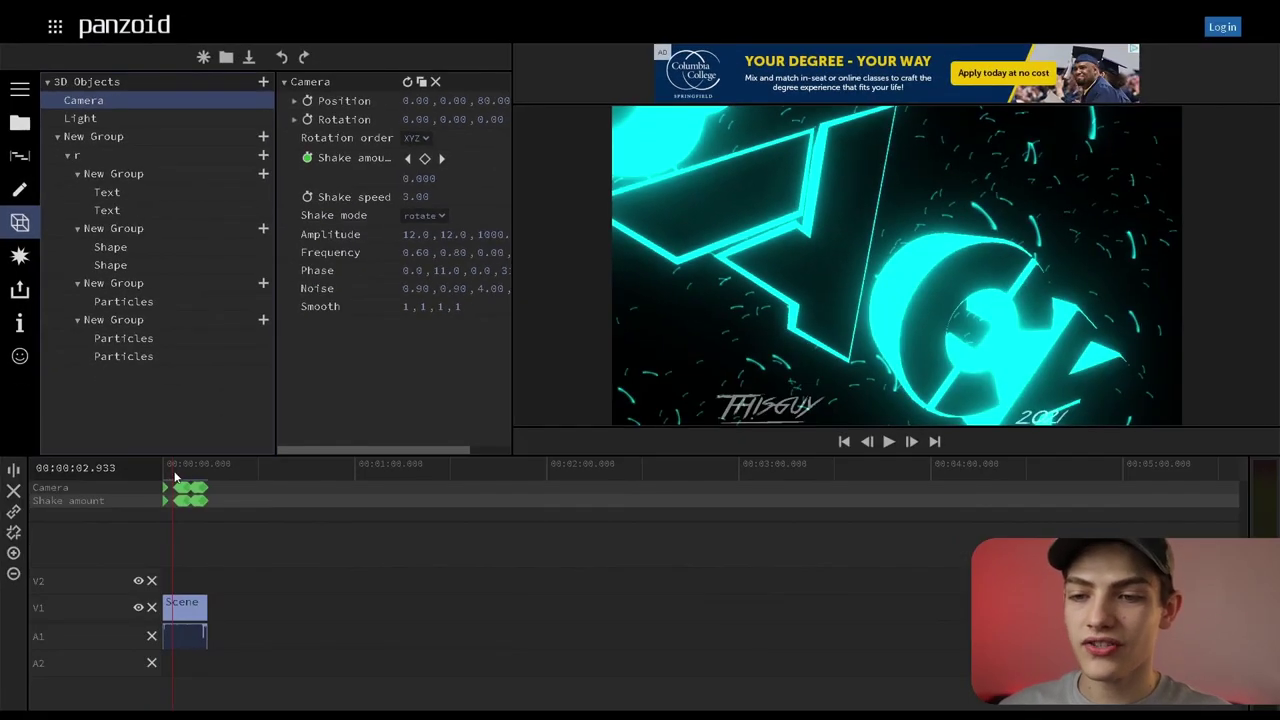
# Step: Scrub through the camera shake keyframes on the timeline and return the playhead to the start
pyautogui.click(230, 590)
pyautogui.click(186, 468)
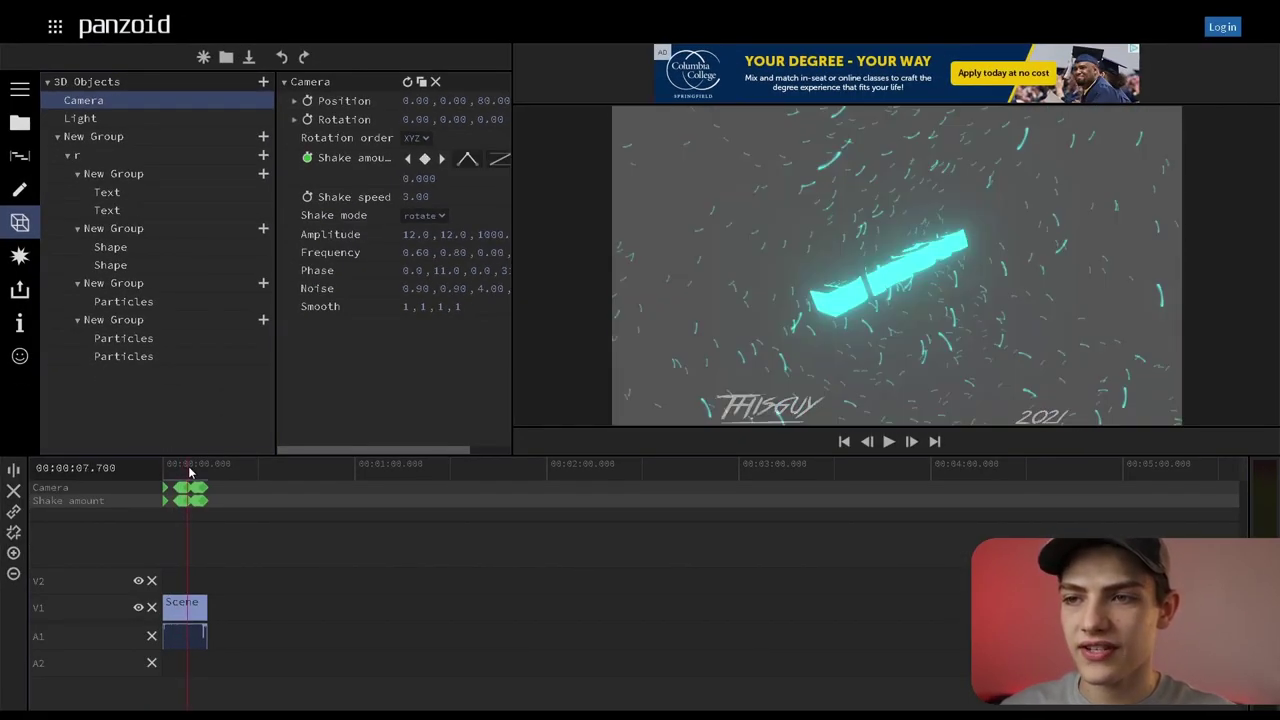
pyautogui.moveTo(182, 468); pyautogui.dragTo(164, 468)
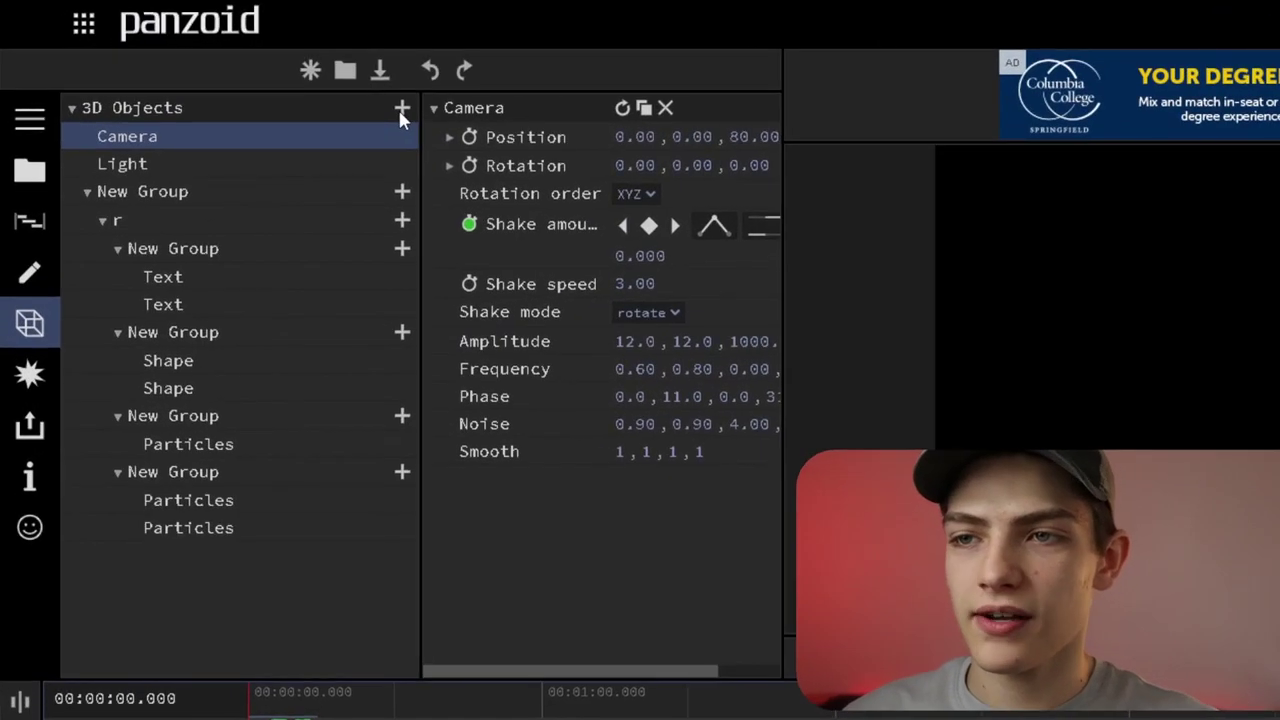
# Step: Check which 3D object types can be added, filter them by "text", and leave the list without adding an object
pyautogui.click(400, 112)
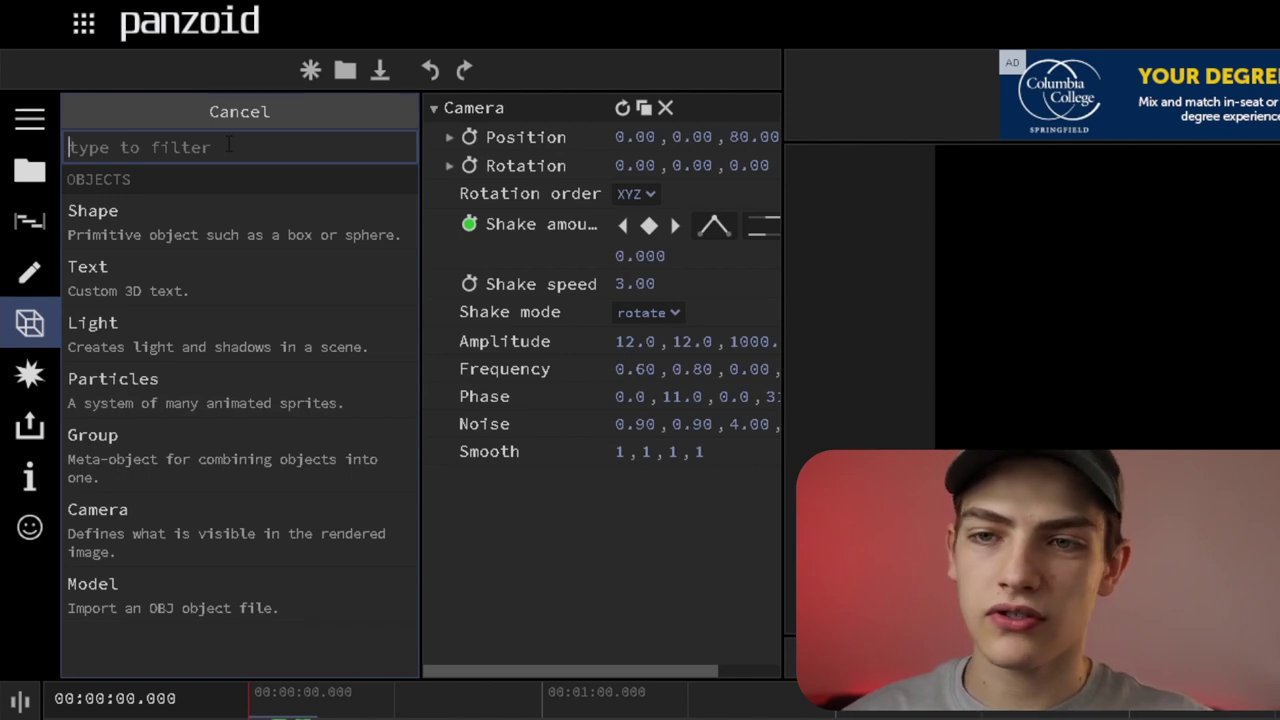
pyautogui.write('text')
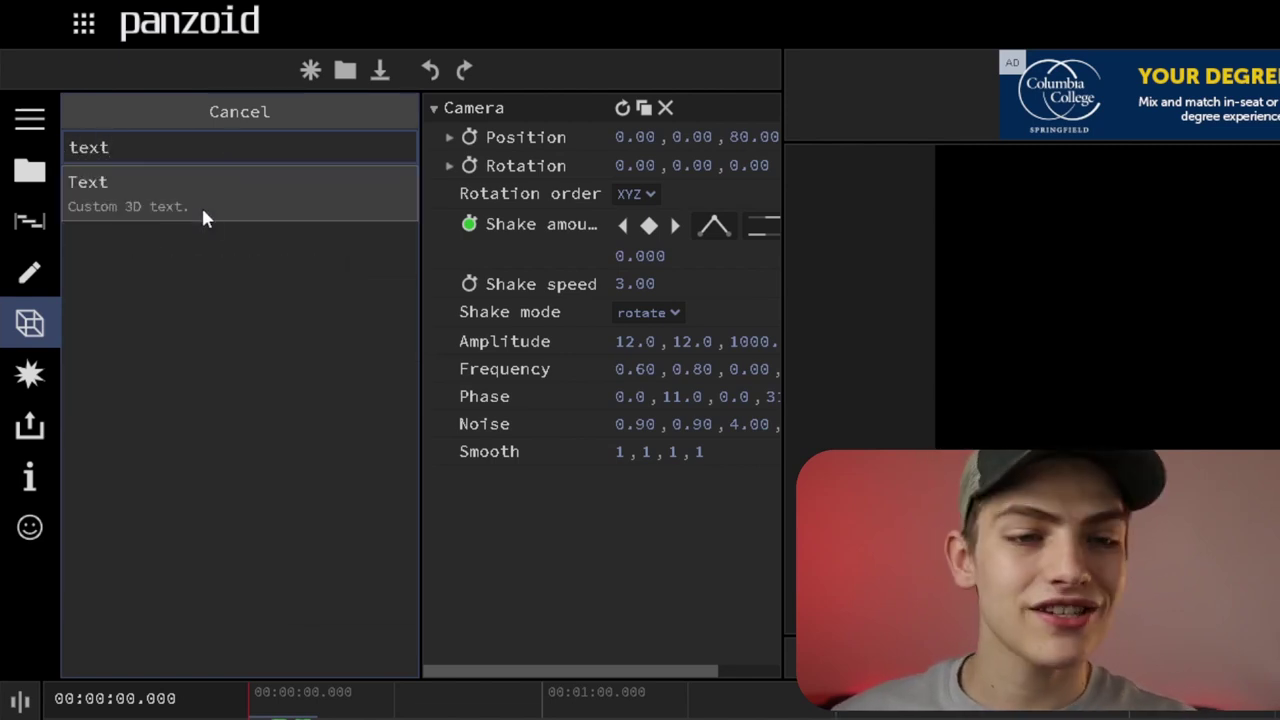
pyautogui.press('BackSpace')
pyautogui.press('BackSpace')
pyautogui.press('BackSpace')
pyautogui.press('BackSpace')
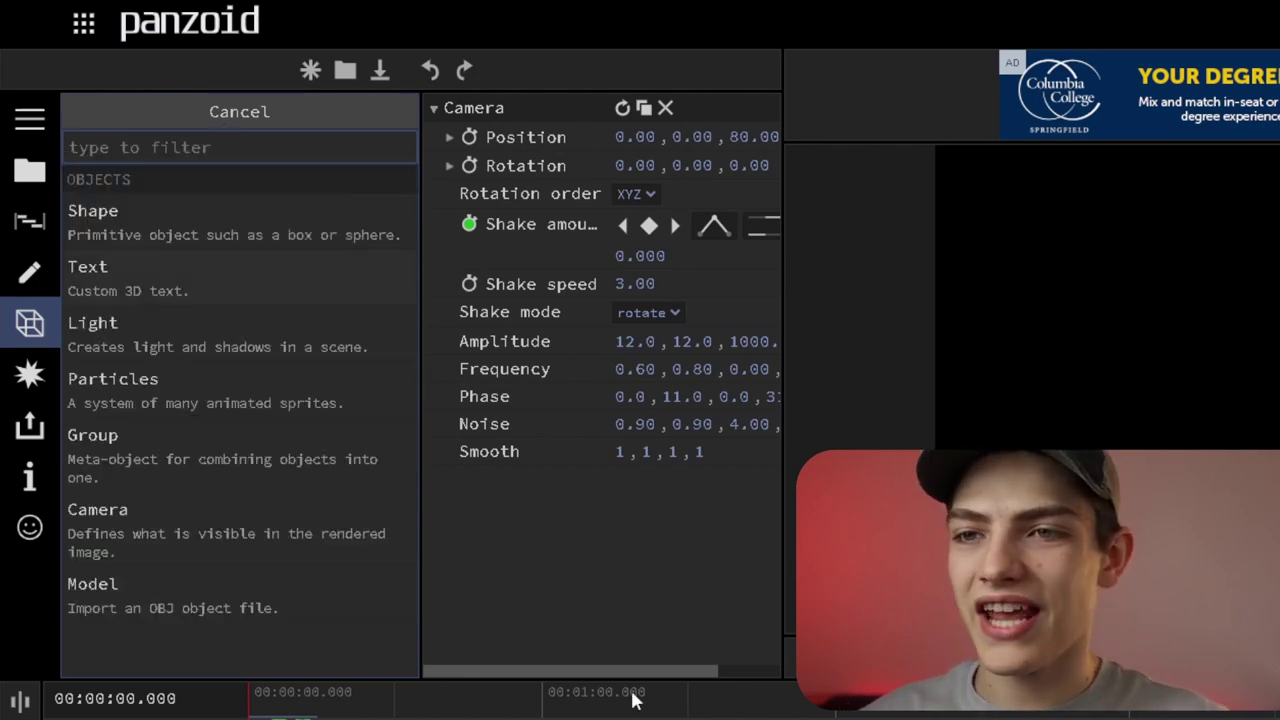
pyautogui.click(503, 570)
pyautogui.click(339, 117)
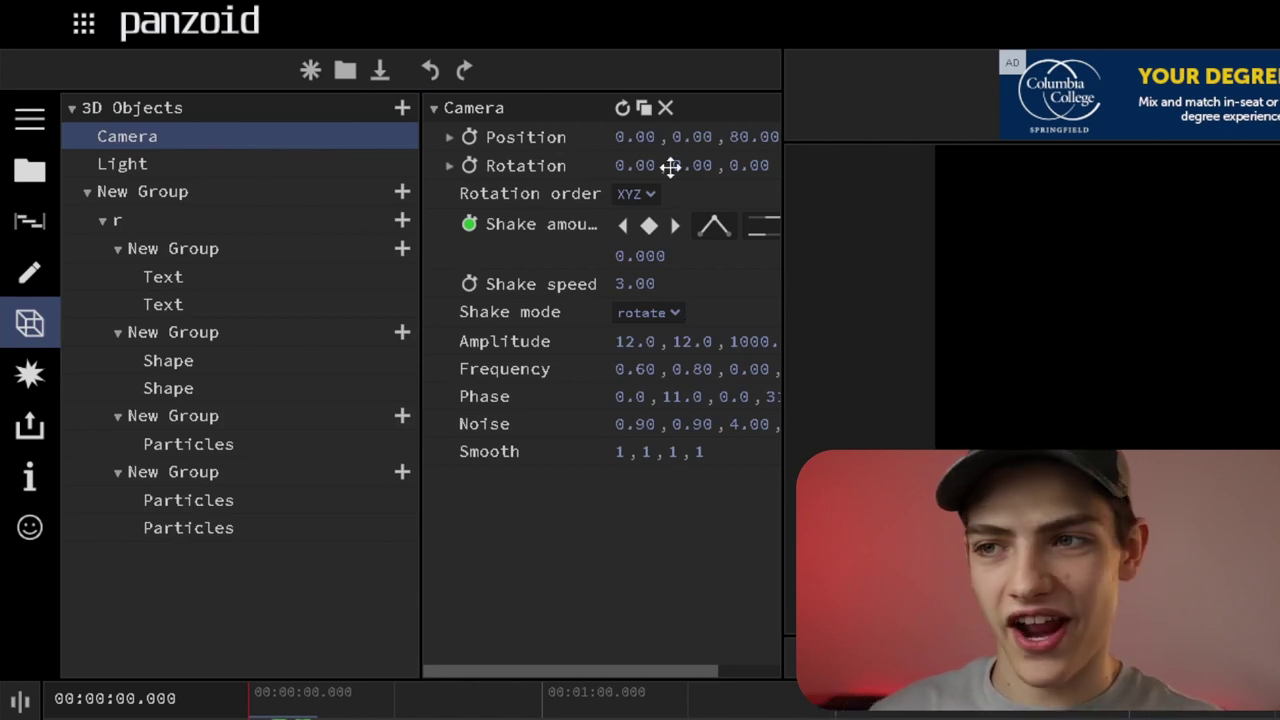
# Step: Examine the settings of each scene effect in turn: Antialiasing, Wavy, Colorize, Bloom, both Image Overlays and Shutter
pyautogui.click(37, 385)
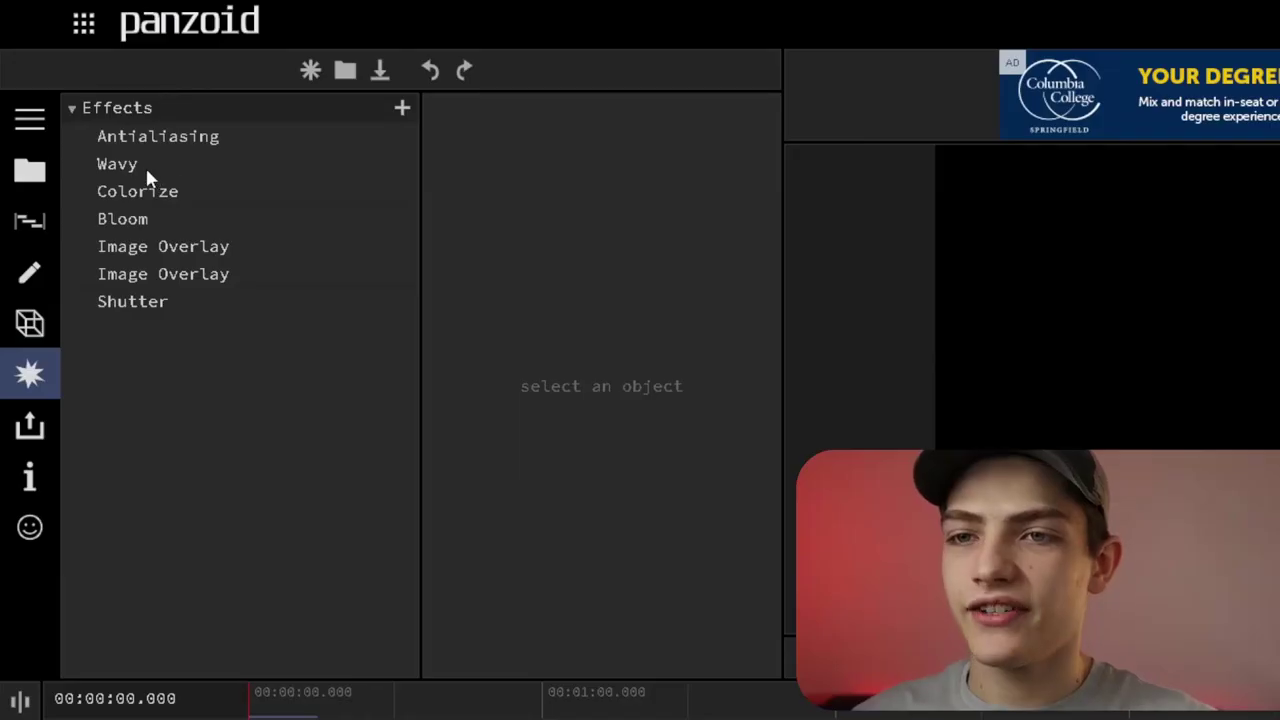
pyautogui.click(155, 138)
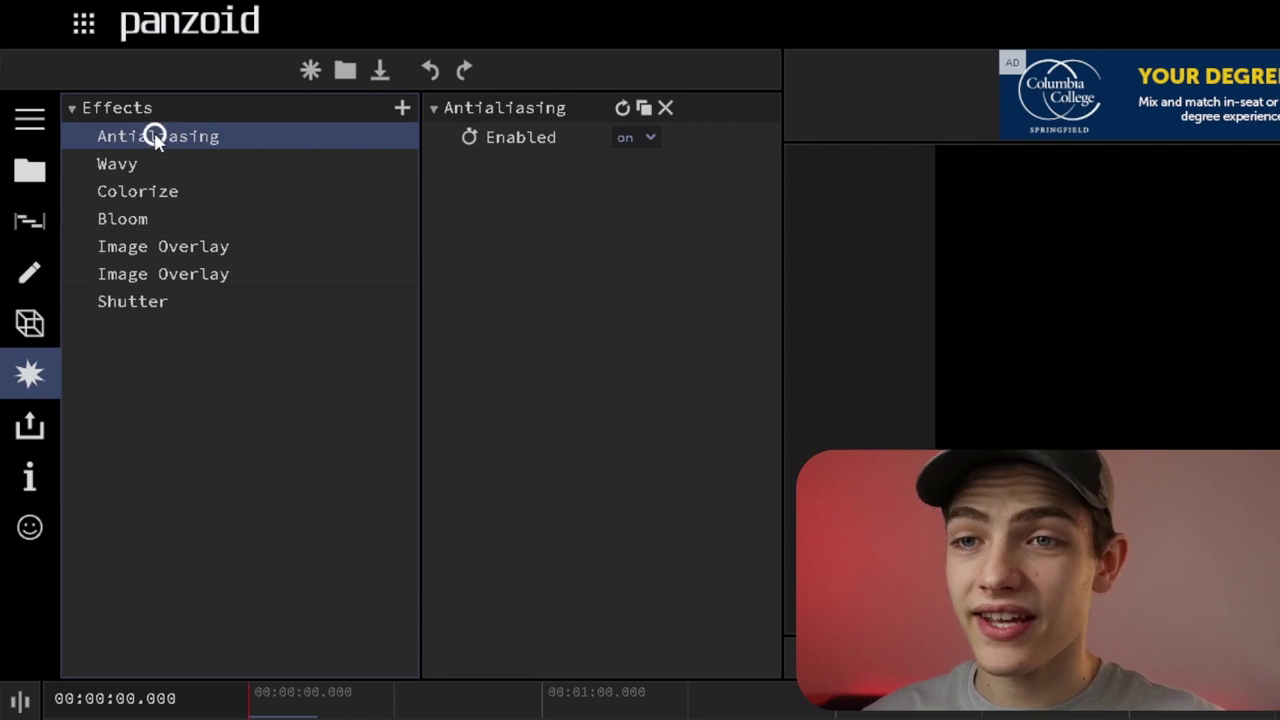
pyautogui.click(160, 165)
pyautogui.click(178, 192)
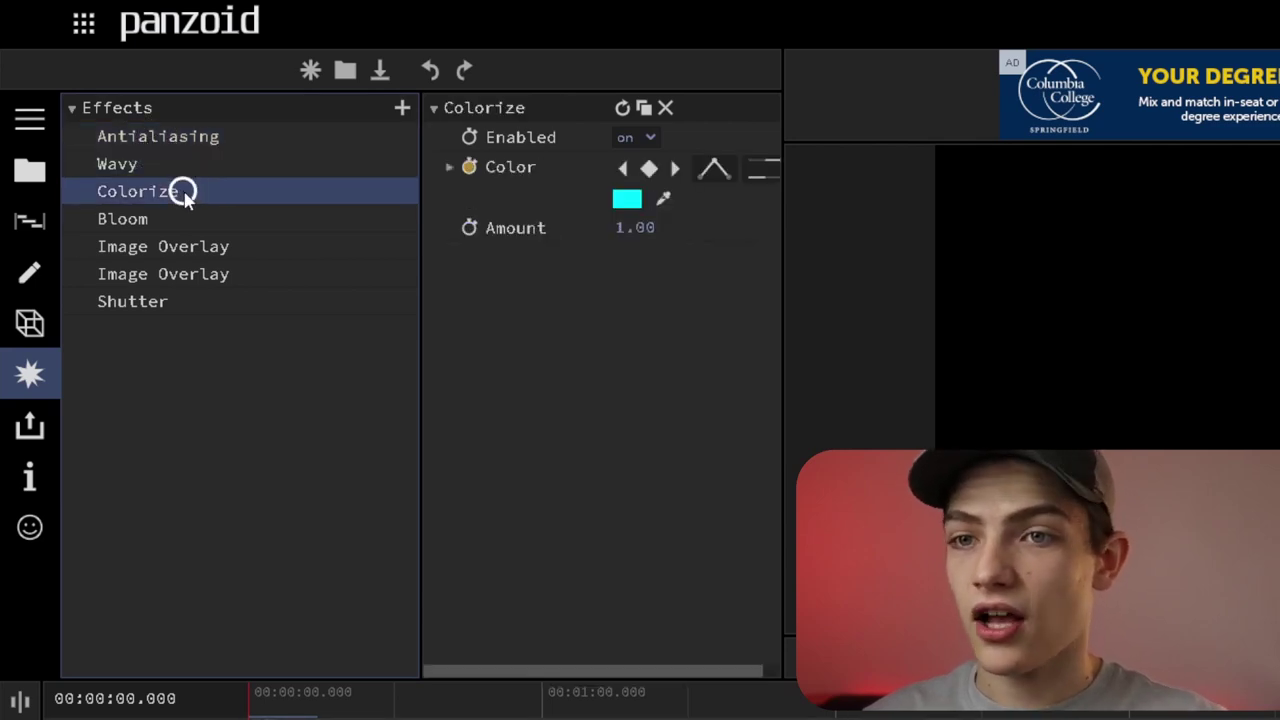
pyautogui.click(190, 219)
pyautogui.click(200, 248)
pyautogui.click(202, 276)
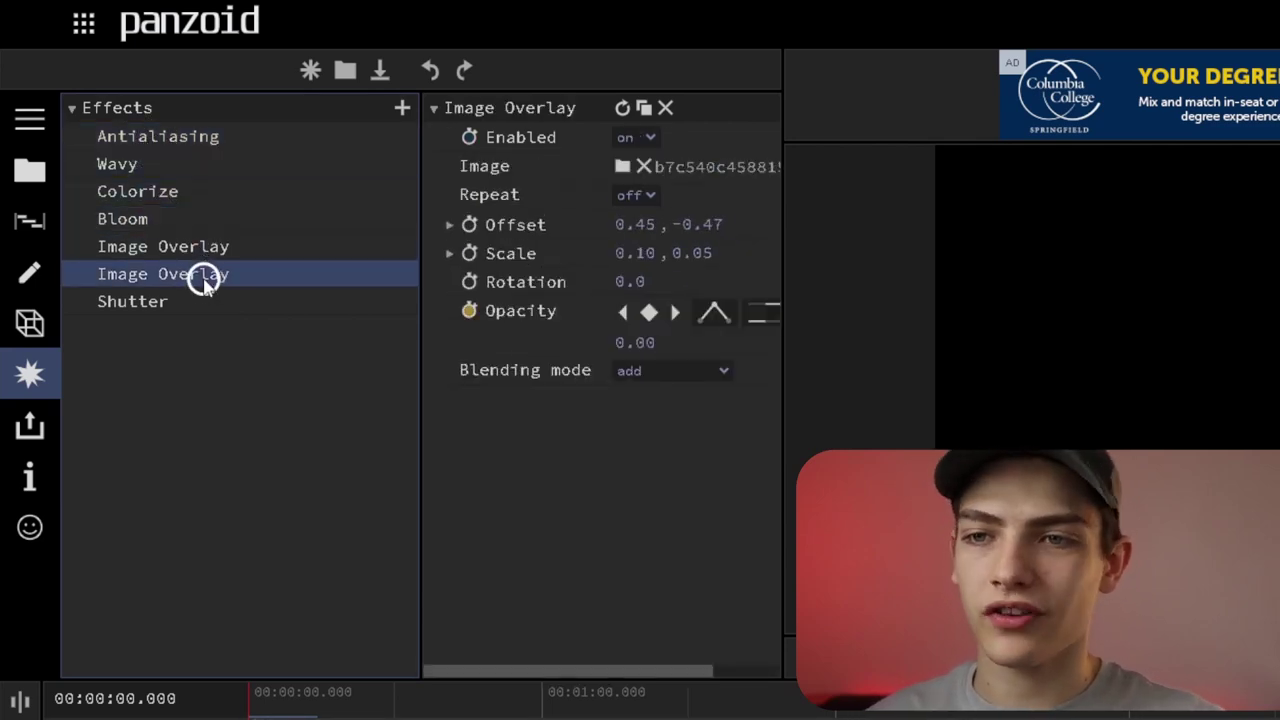
pyautogui.click(163, 301)
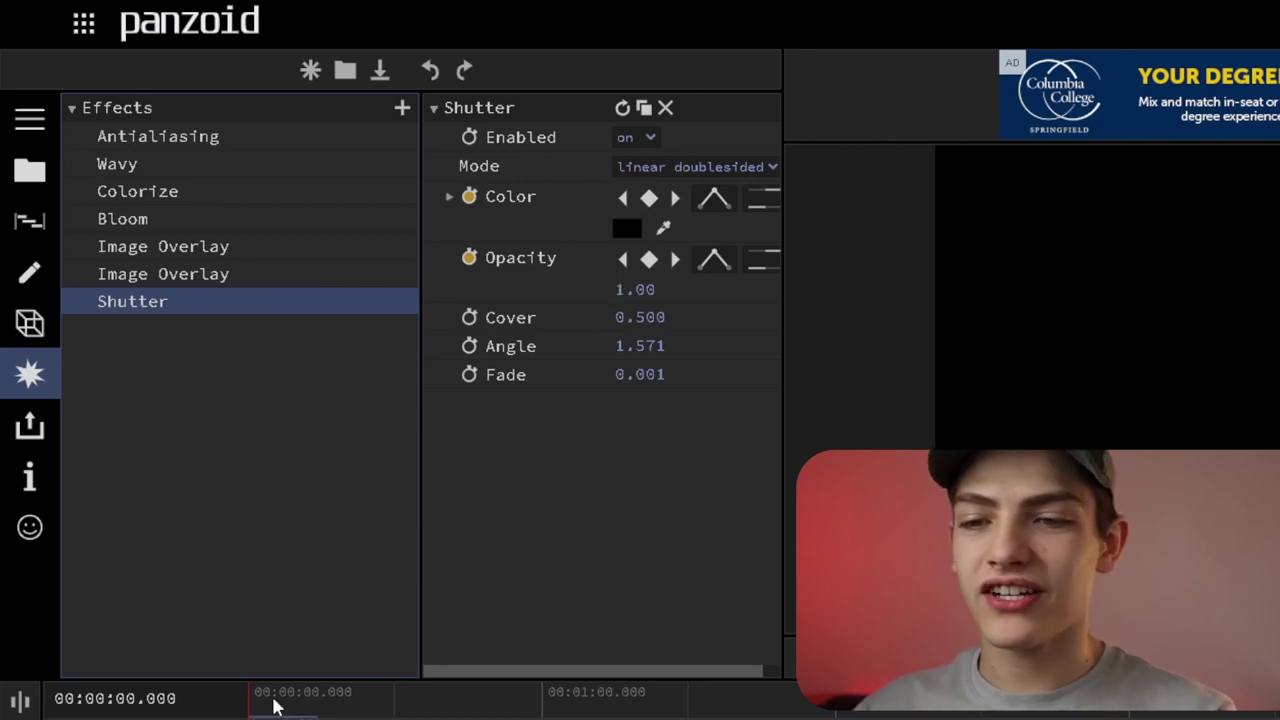
# Step: Review the project export options and read the editor's version information and change log
pyautogui.click(40, 418)
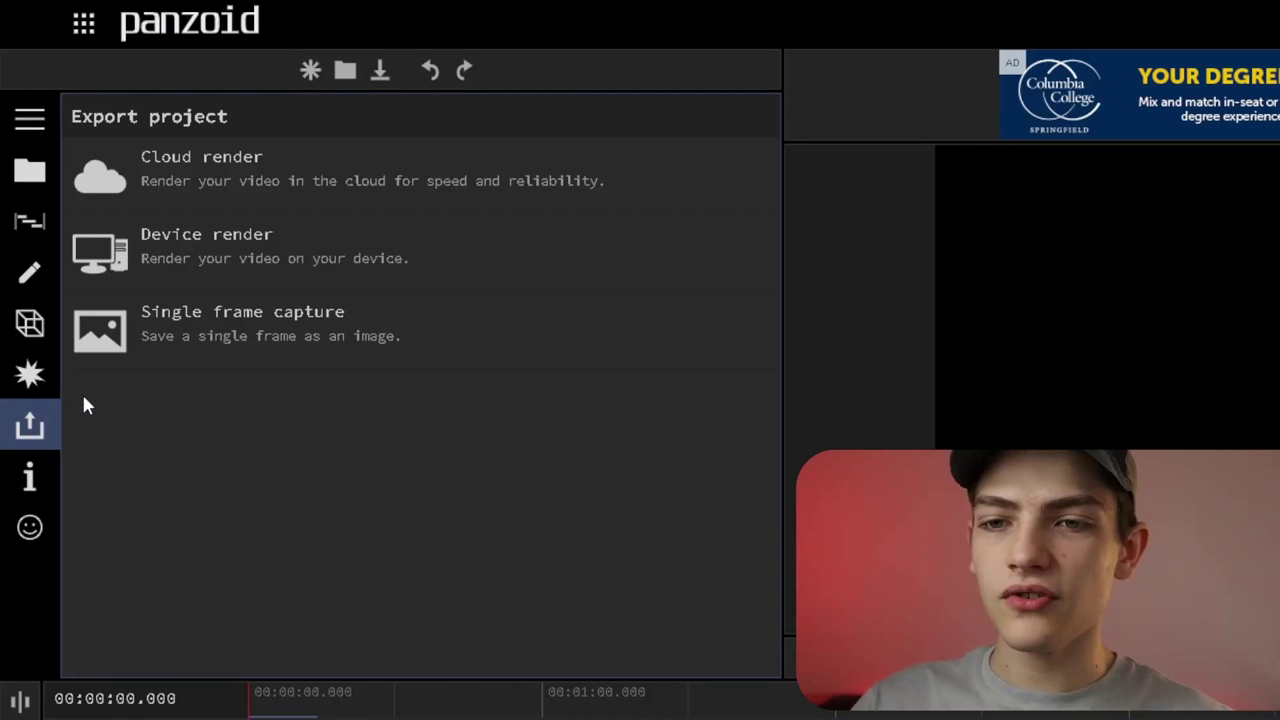
pyautogui.click(30, 500)
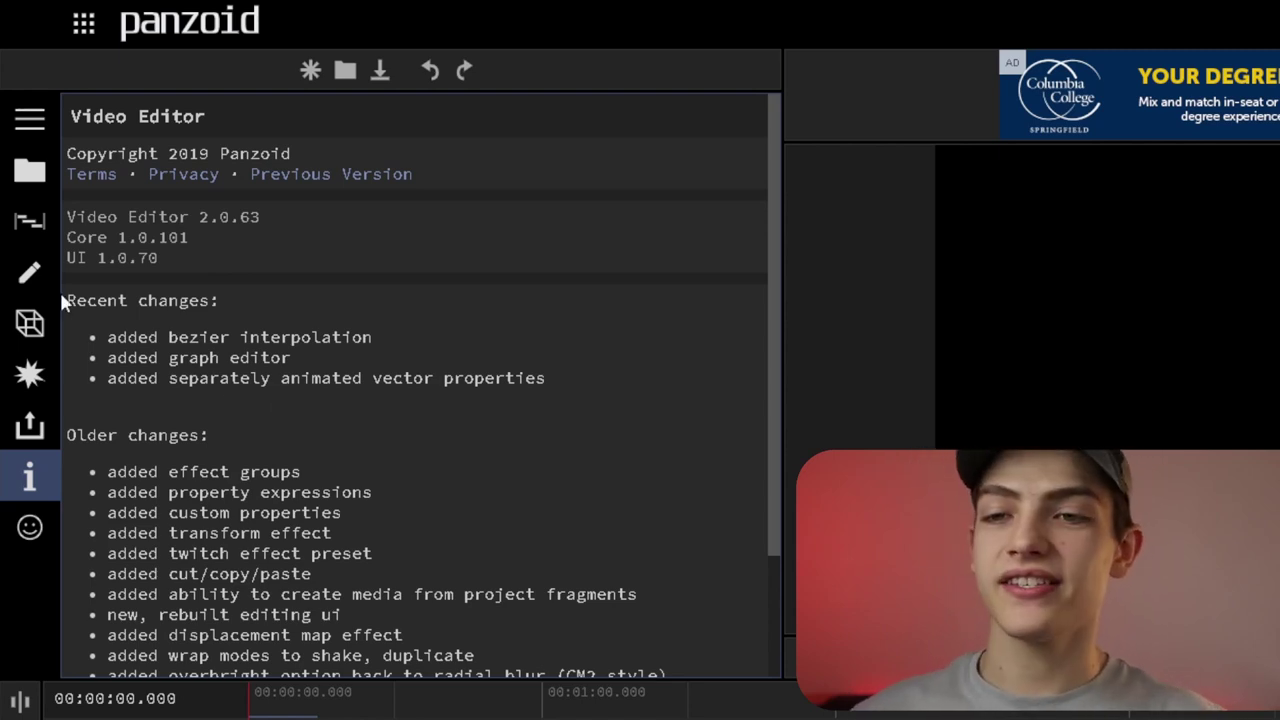
pyautogui.scroll(-3, 330, 400)
pyautogui.scroll(3, 313, 394)
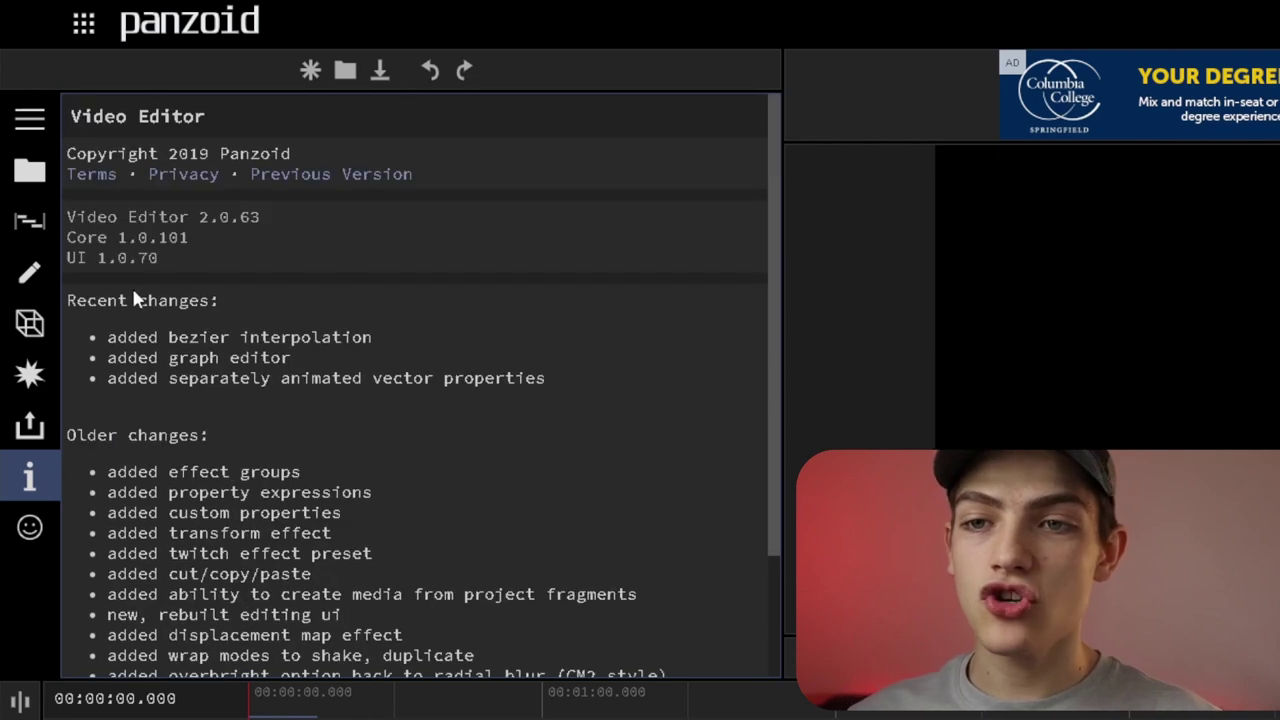
pyautogui.scroll(-3, 250, 452)
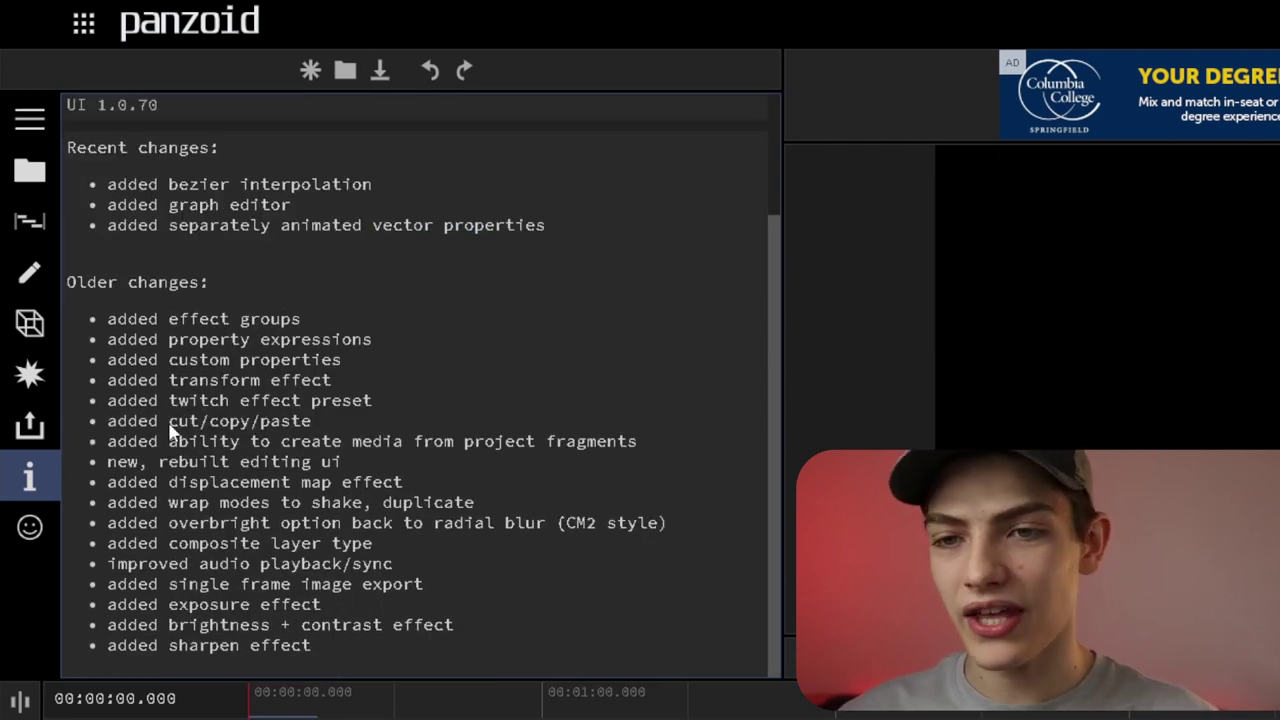
# Step: Check the type options of the feedback form without choosing a different one
pyautogui.click(30, 527)
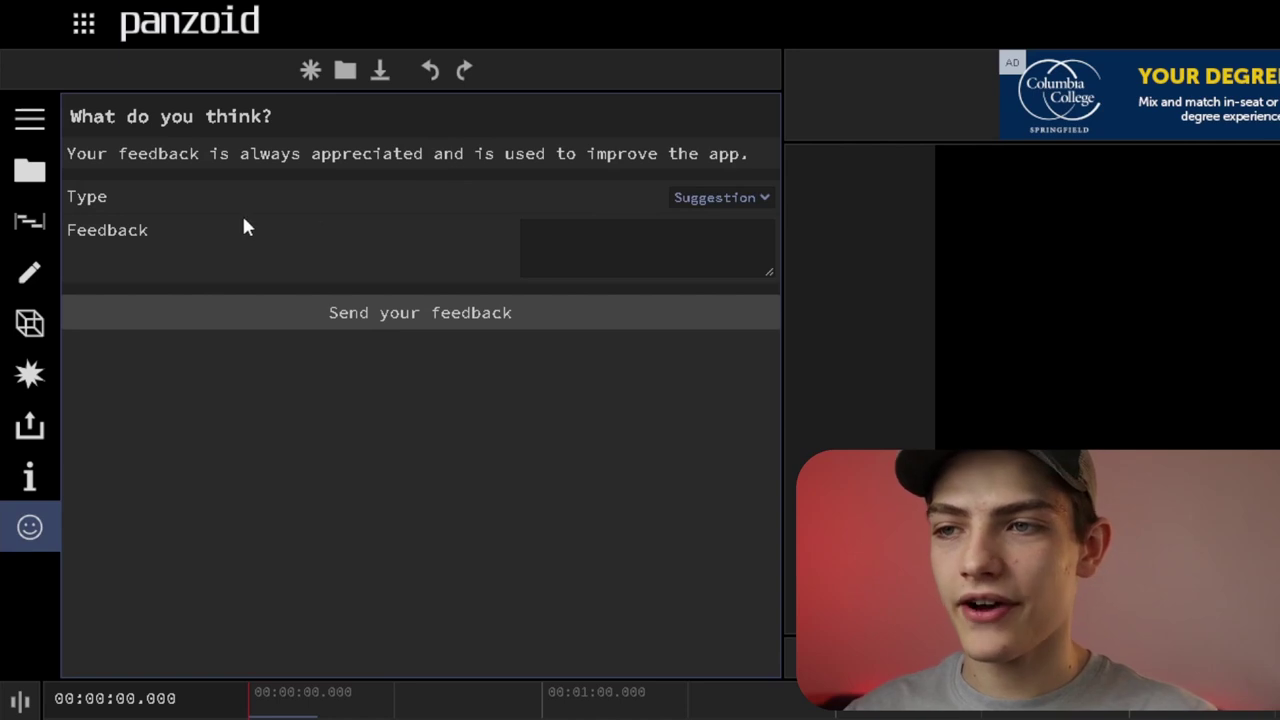
pyautogui.click(765, 199)
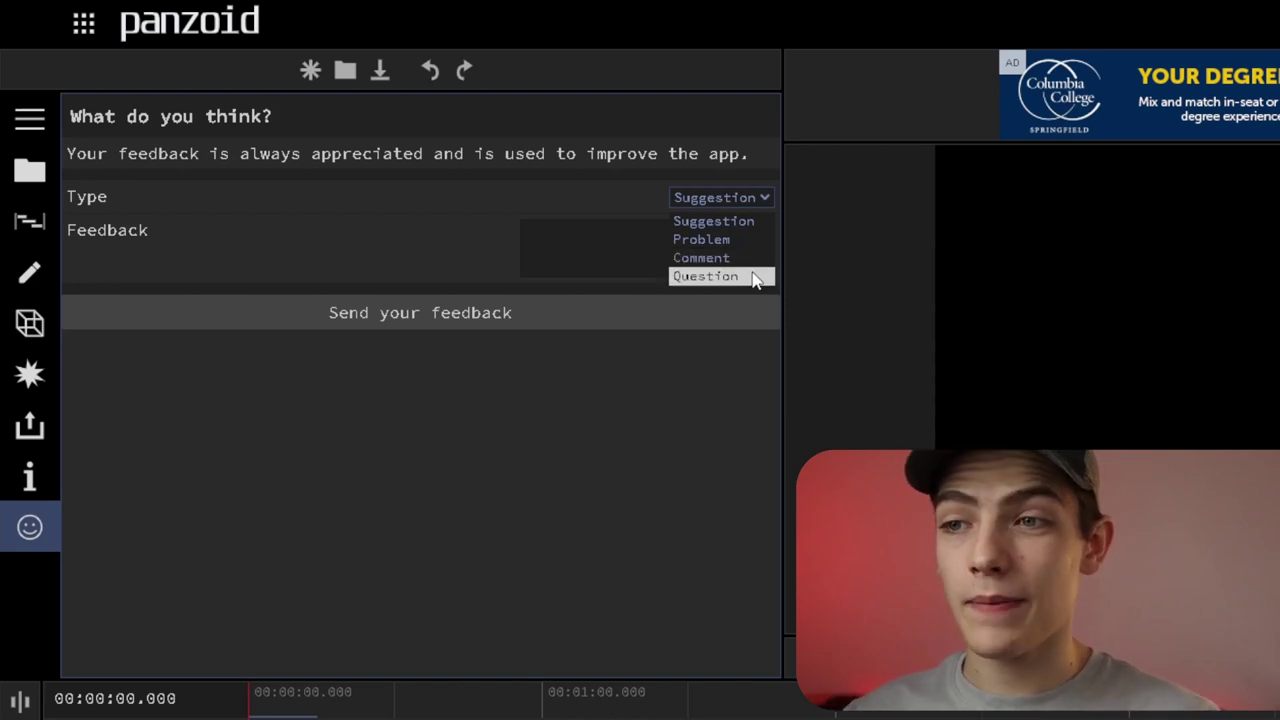
pyautogui.click(287, 263)
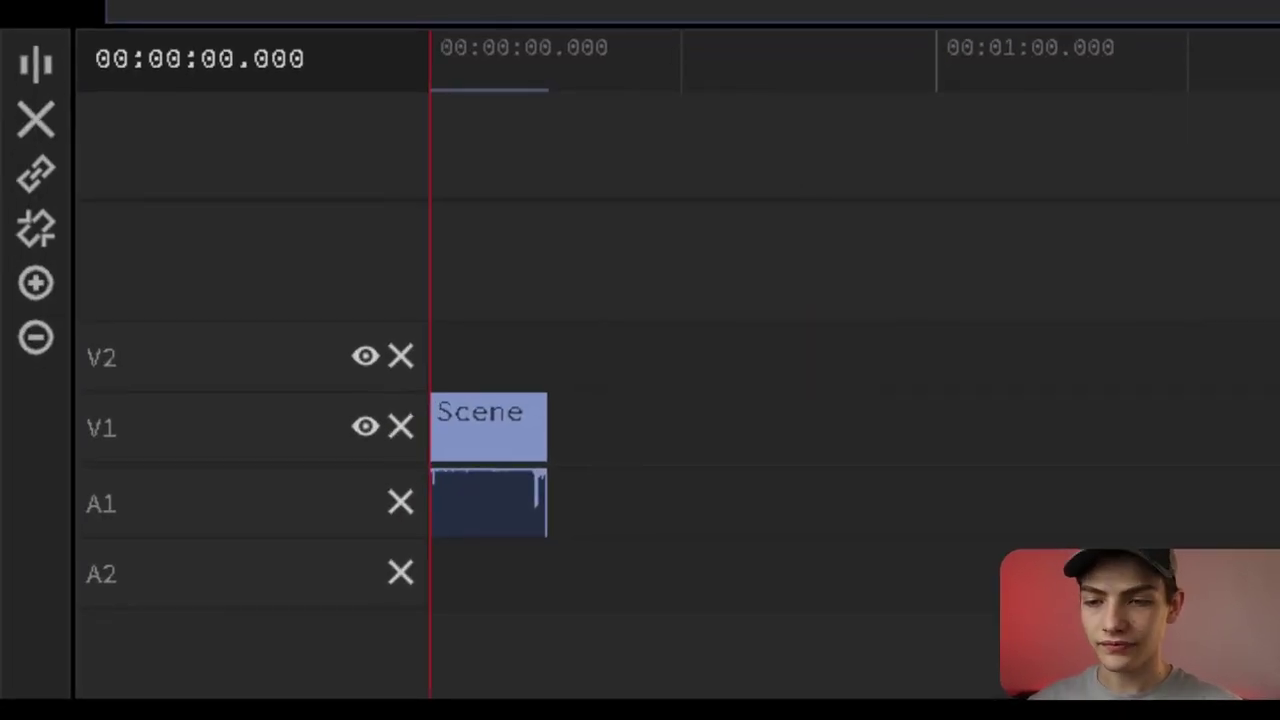
# Step: Move the playhead to 5.2 seconds and delete the empty audio track A2
pyautogui.moveTo(483, 63)
pyautogui.mouseDown()
pyautogui.moveTo(441, 58)
pyautogui.moveTo(474, 80)
pyautogui.mouseUp()
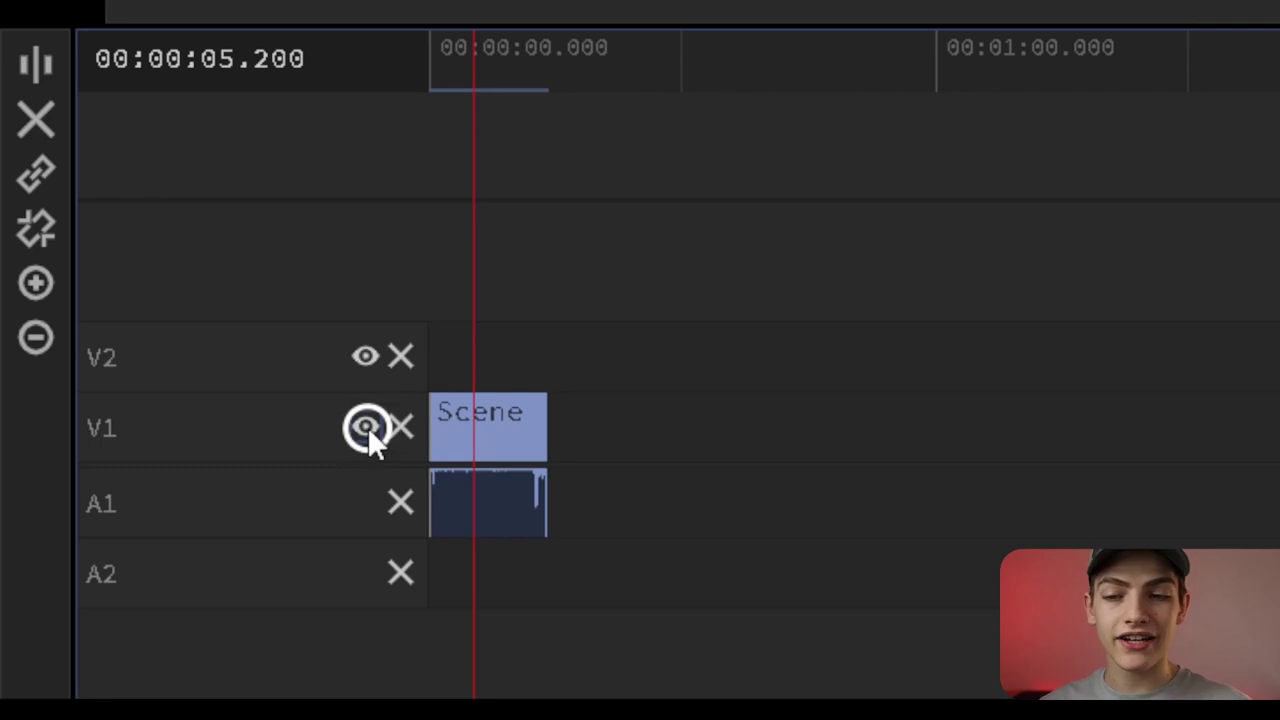
pyautogui.click(399, 570)
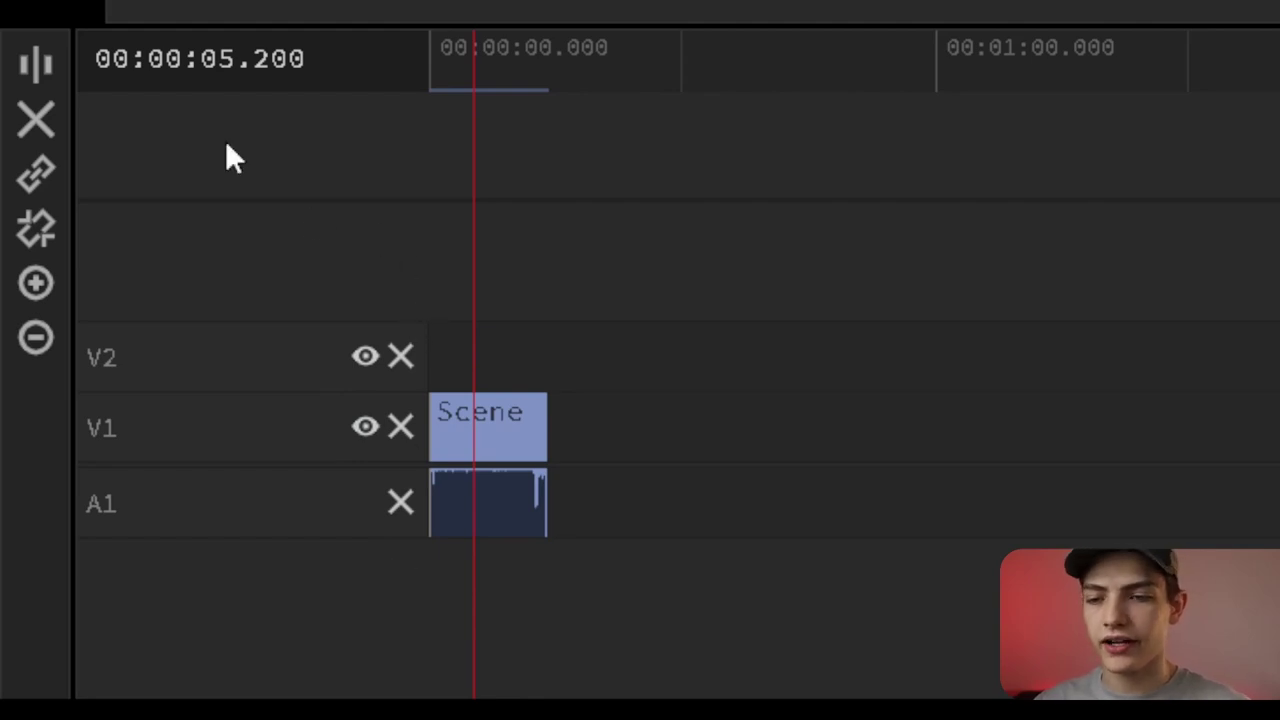
# Step: Scrub the playhead to try the time display, return it to the start and zoom the timeline out
pyautogui.moveTo(263, 58); pyautogui.dragTo(214, 84)
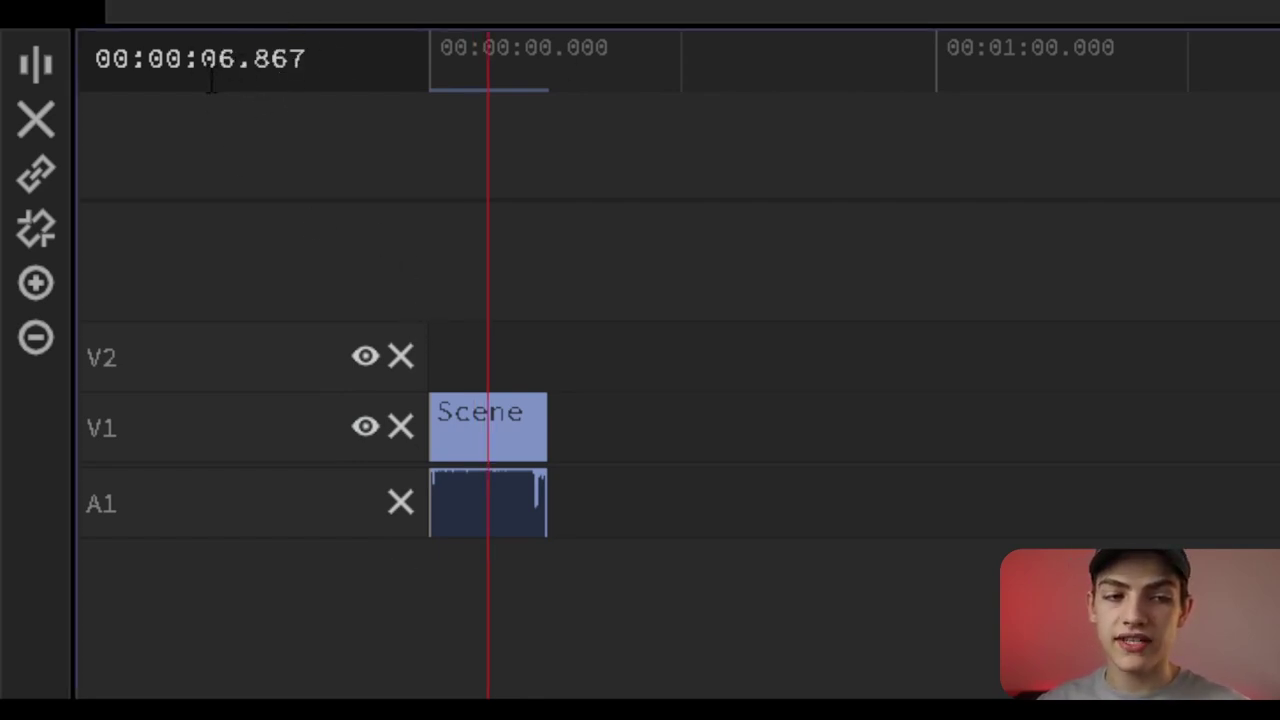
pyautogui.moveTo(479, 43); pyautogui.dragTo(179, 163)
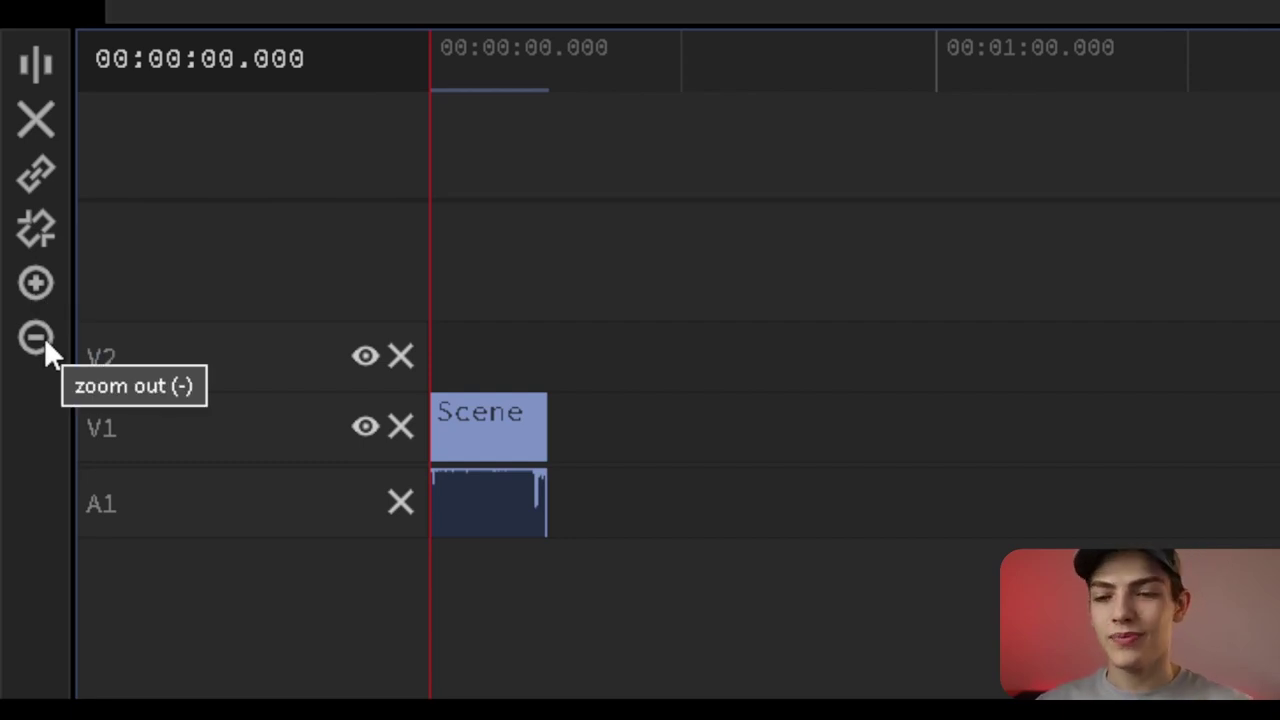
pyautogui.press('-')
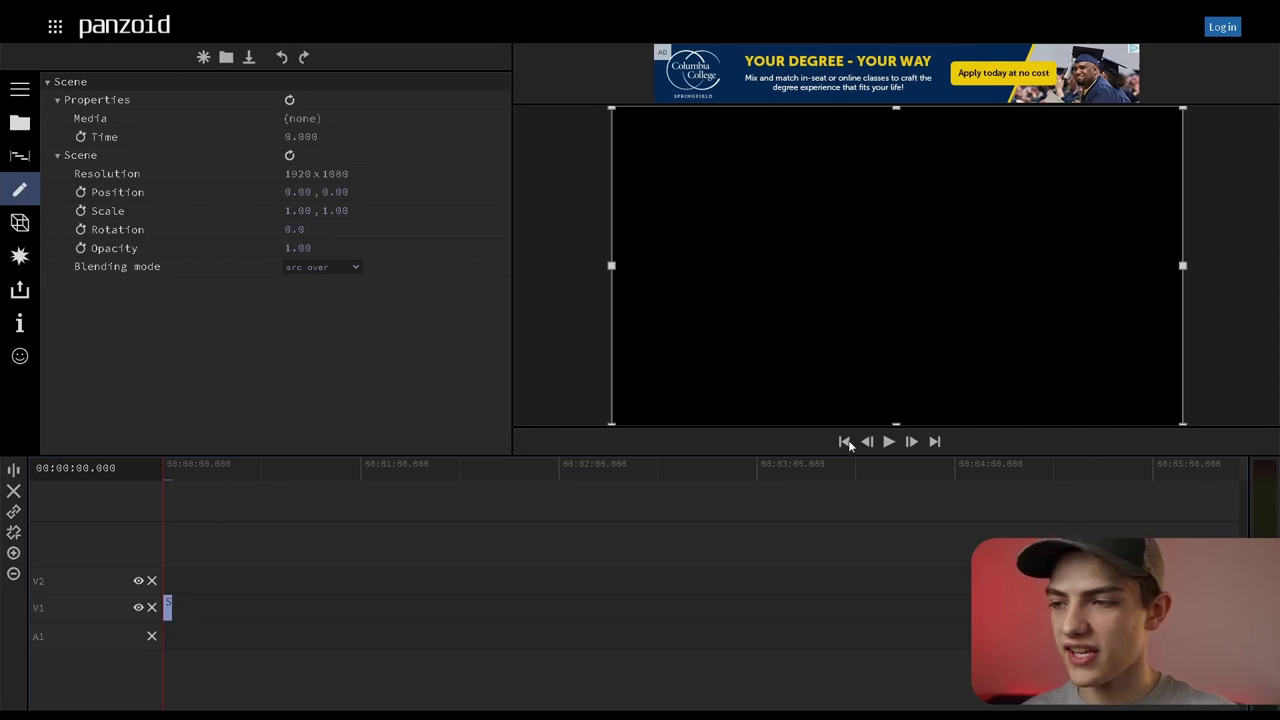
# Step: Try repositioning the Scene clip's frame freehand in the viewer and put it back at position 0, 0
pyautogui.moveTo(709, 274); pyautogui.dragTo(896, 282)
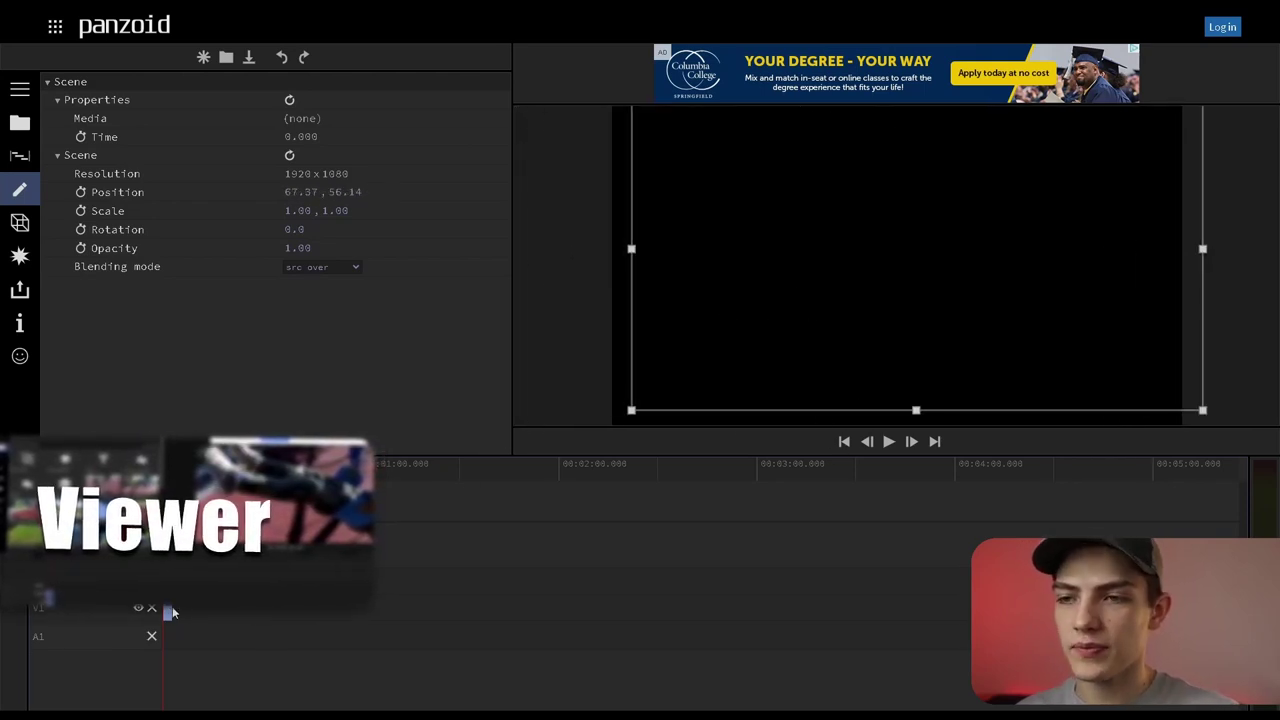
pyautogui.moveTo(743, 360); pyautogui.dragTo(731, 369)
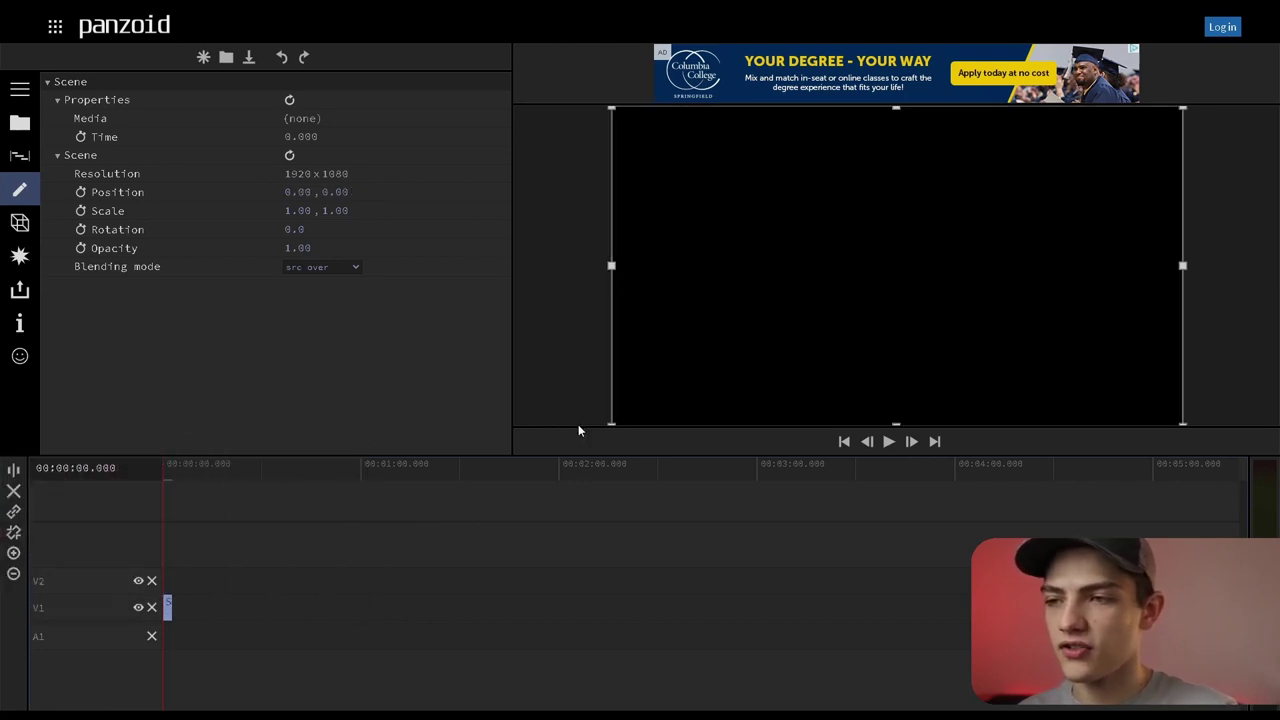
pyautogui.click(166, 607)
# Step: Deselect the clip, play the intro briefly in the viewer and pause it
pyautogui.click(565, 589)
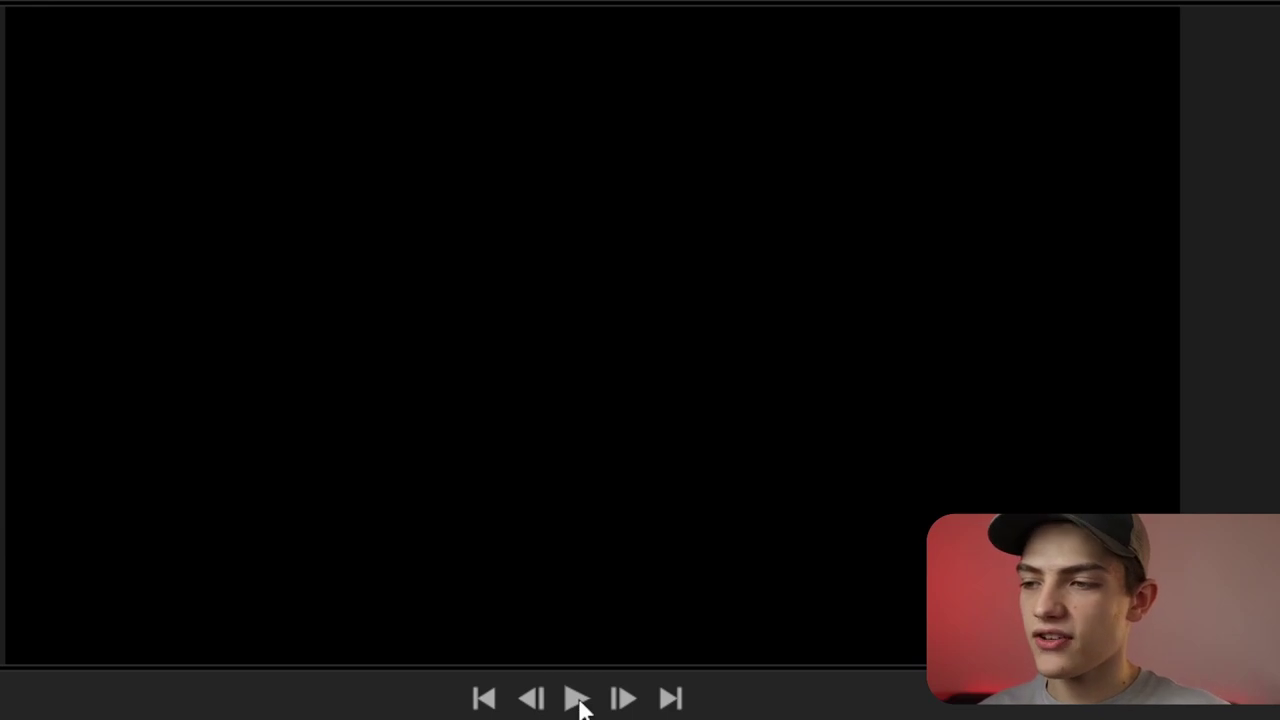
pyautogui.click(577, 699)
pyautogui.click(579, 700)
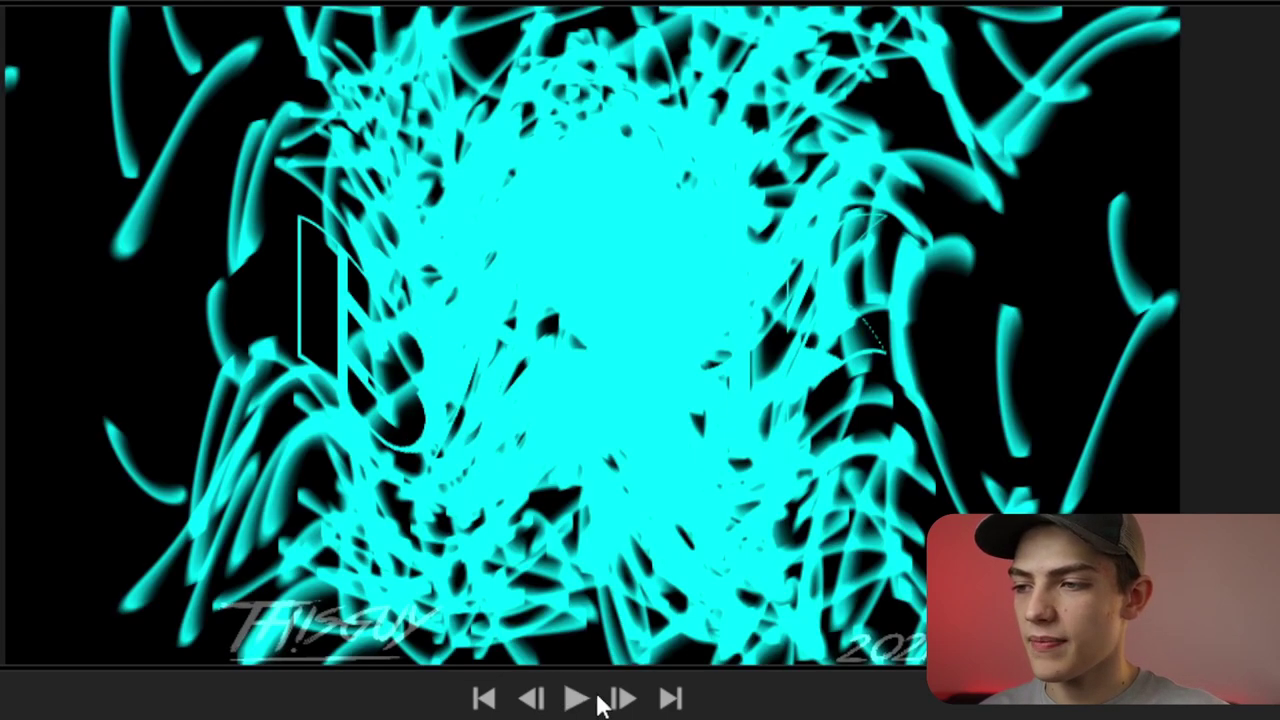